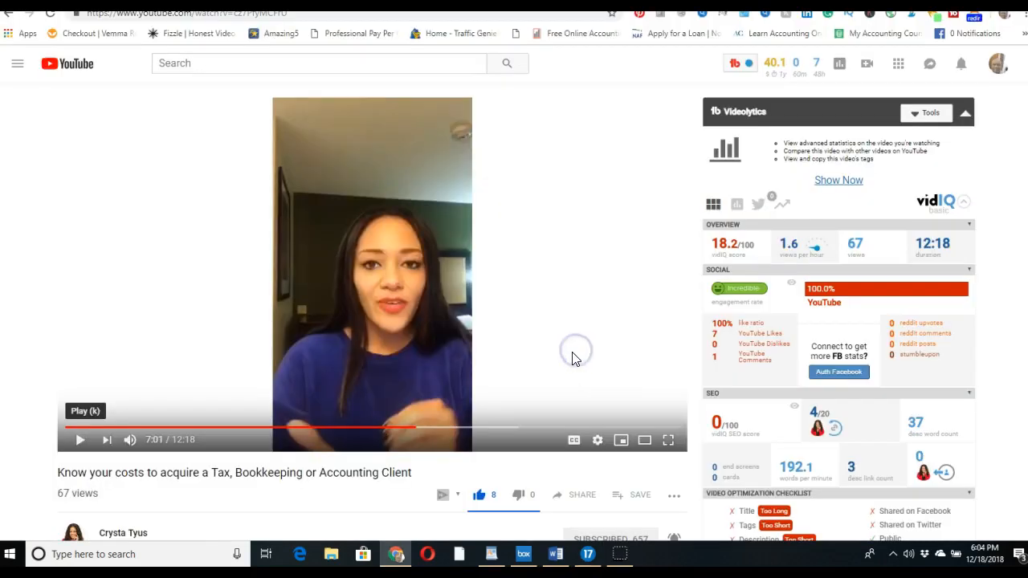
Set filing status to Single and enter the taxpayer's date of birth
{"action": "left_click", "coordinate": [454, 353]}
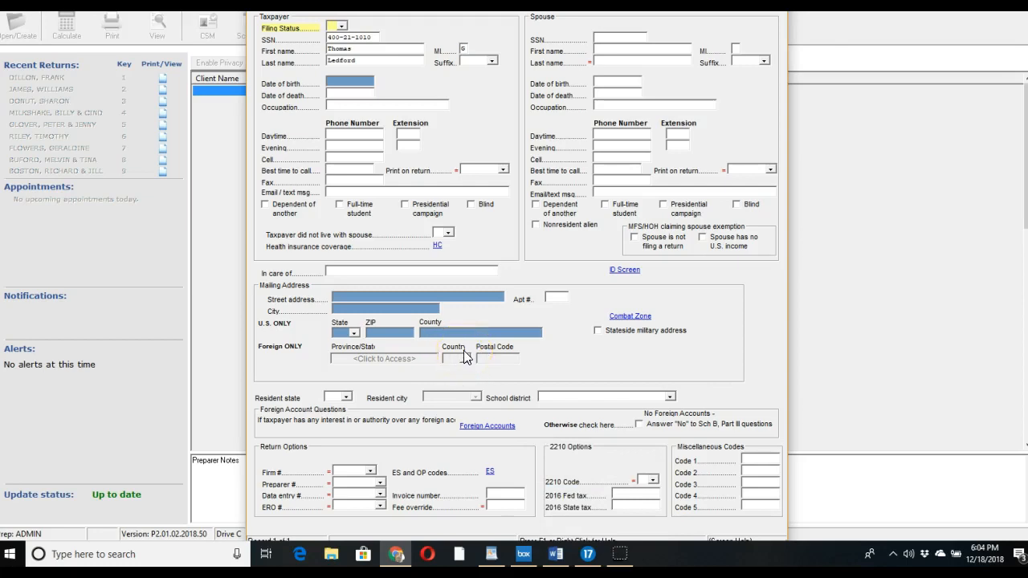
{"action": "left_click", "coordinate": [340, 28]}
{"action": "left_click", "coordinate": [341, 27]}
{"action": "left_click", "coordinate": [350, 39]}
{"action": "left_click", "coordinate": [364, 77]}
{"action": "left_click", "coordinate": [364, 77]}
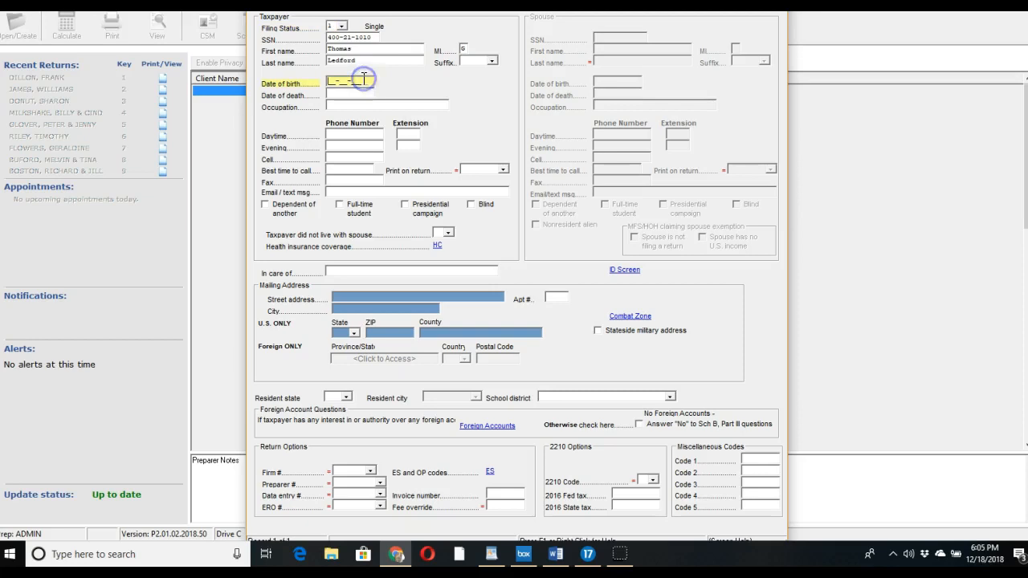
{"action": "type", "text": "08-22-1965"}
{"action": "key", "text": "Tab"}
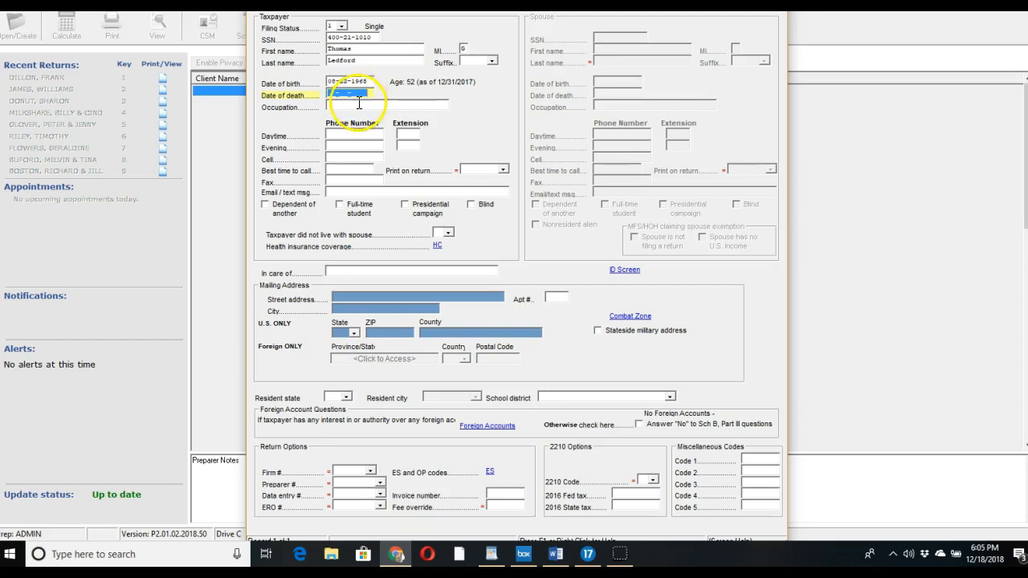
Enter occupation 'Tax Preparer' and the taxpayer's daytime phone number
{"action": "left_click", "coordinate": [358, 104]}
{"action": "type", "text": "Tax prep"}
{"action": "key", "text": "BackSpace"}
{"action": "key", "text": "BackSpace"}
{"action": "key", "text": "BackSpace"}
{"action": "key", "text": "BackSpace"}
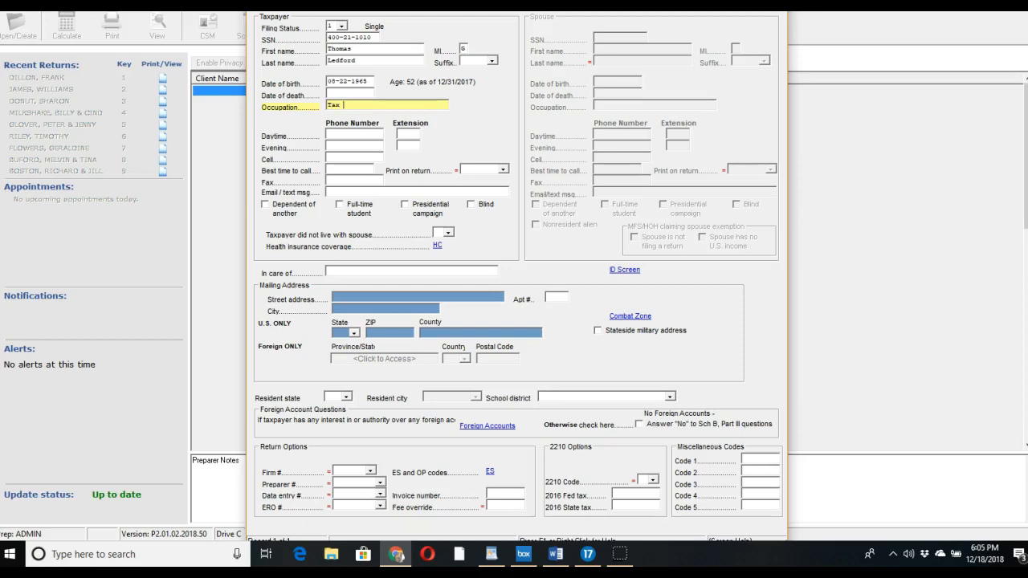
{"action": "type", "text": "Preparer"}
{"action": "left_click", "coordinate": [349, 135]}
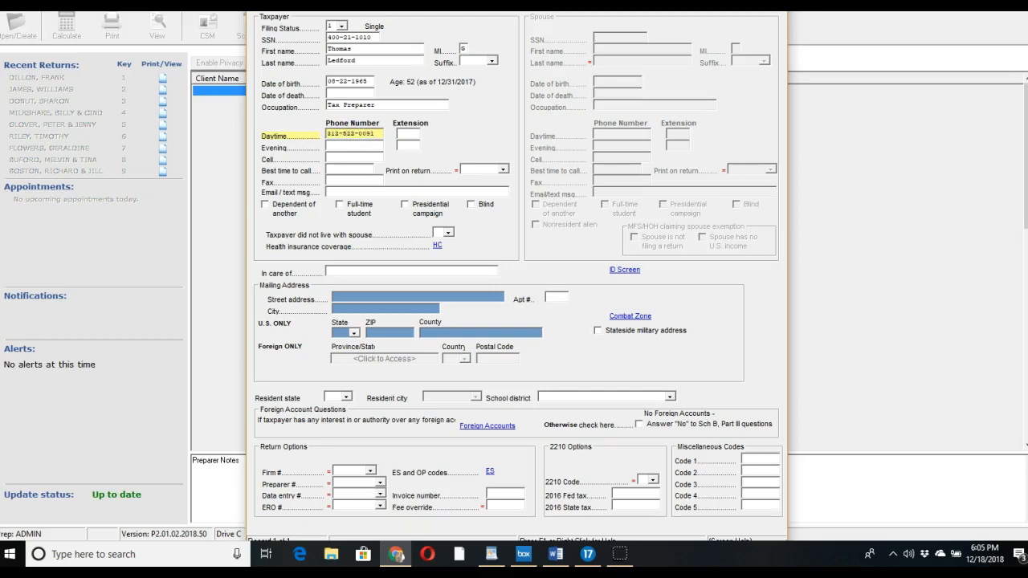
{"action": "left_click", "coordinate": [374, 298]}
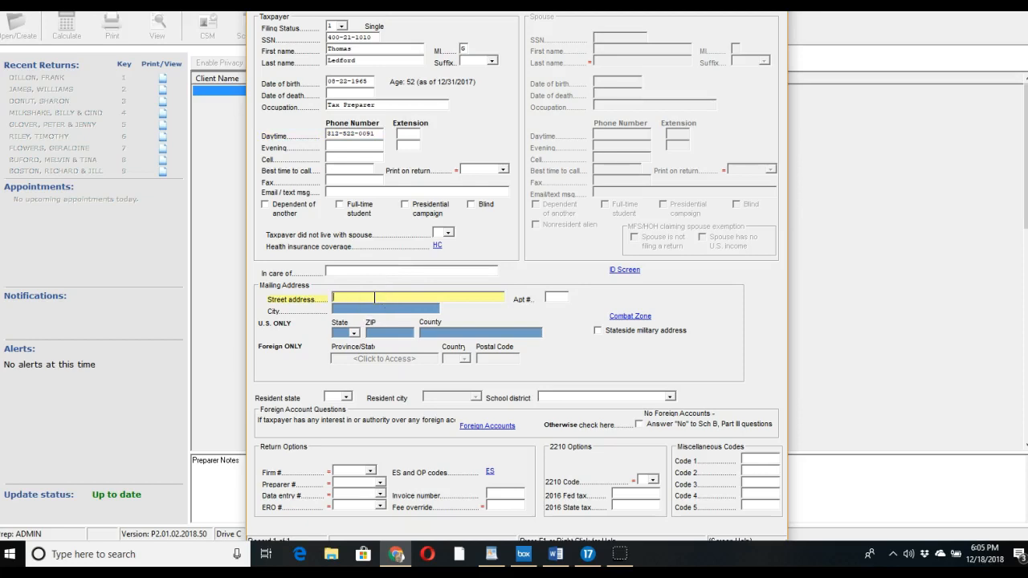
Enter the taxpayer's street address, apartment number and ZIP code, then save screen 1
{"action": "key", "text": "Tab"}
{"action": "type", "text": "1E"}
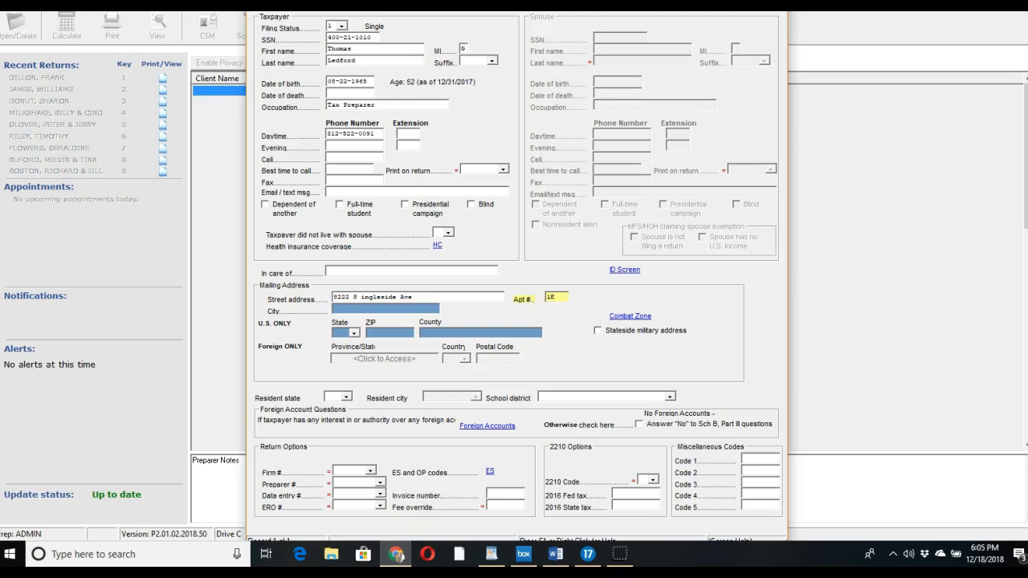
{"action": "key", "text": "Tab"}
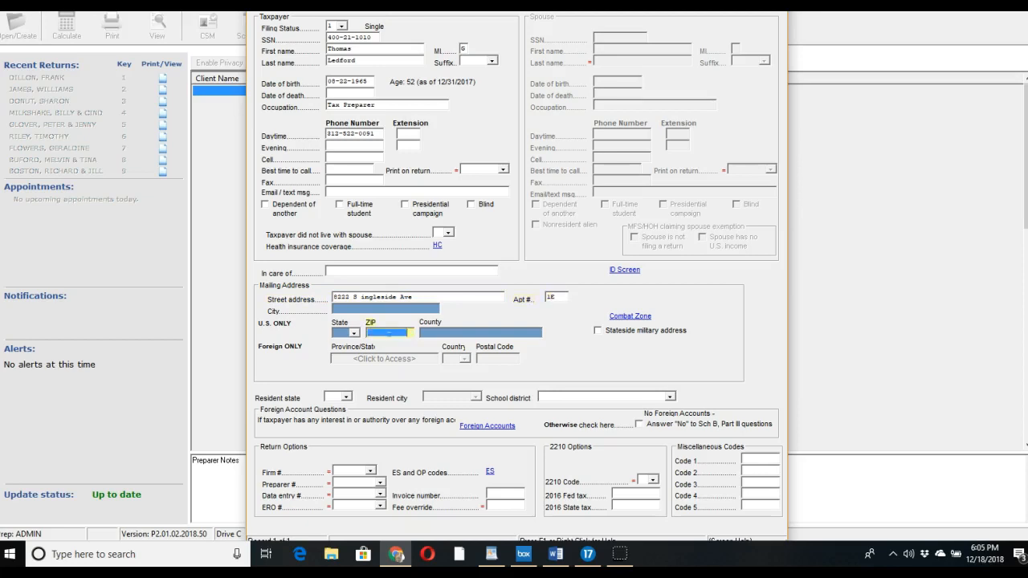
{"action": "type", "text": "60619"}
{"action": "key", "text": "Tab"}
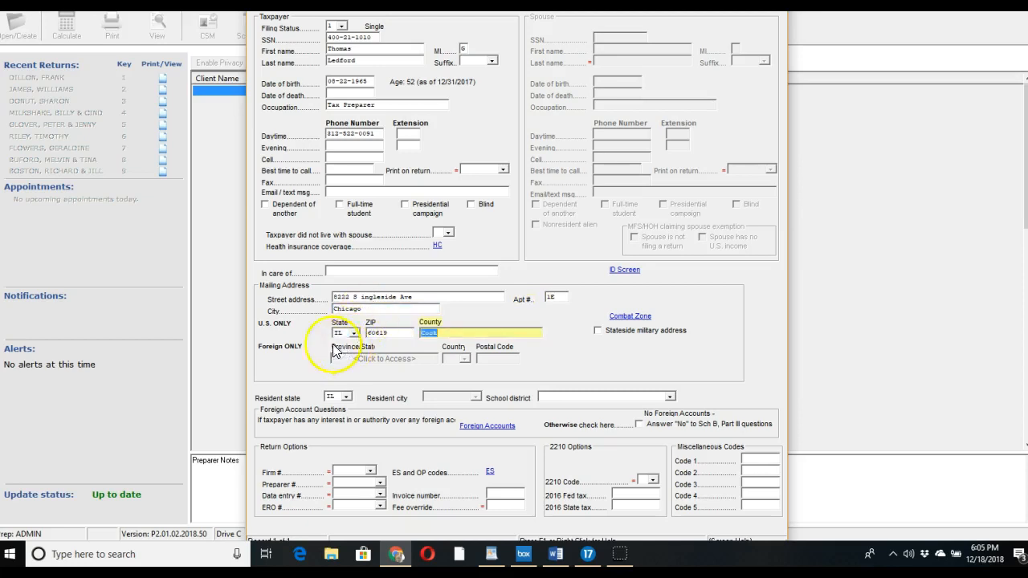
{"action": "key", "text": "Escape"}
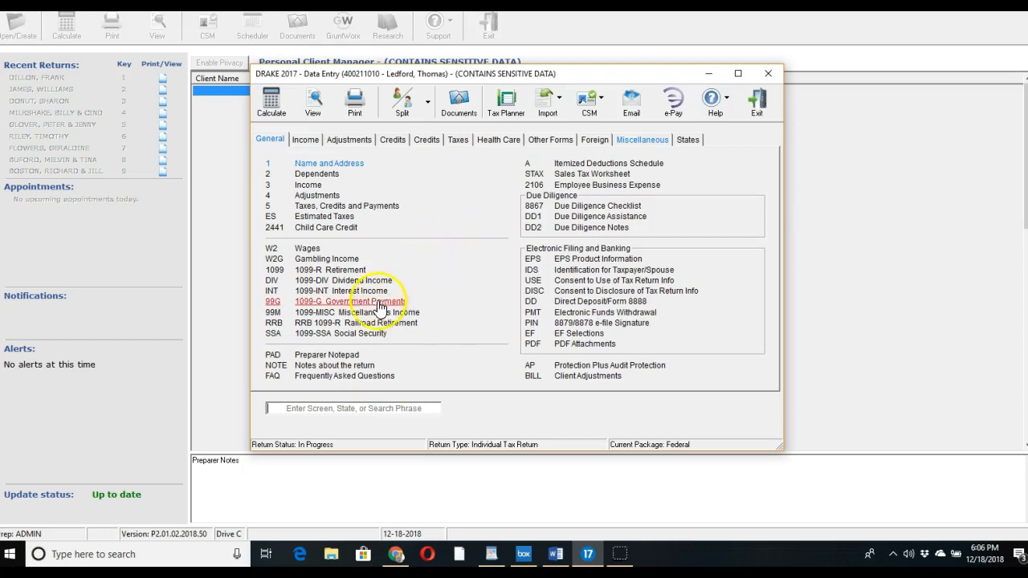
Open the 99M 1099-MISC Miscellaneous Income screen from the General tab
{"action": "left_click", "coordinate": [354, 320]}
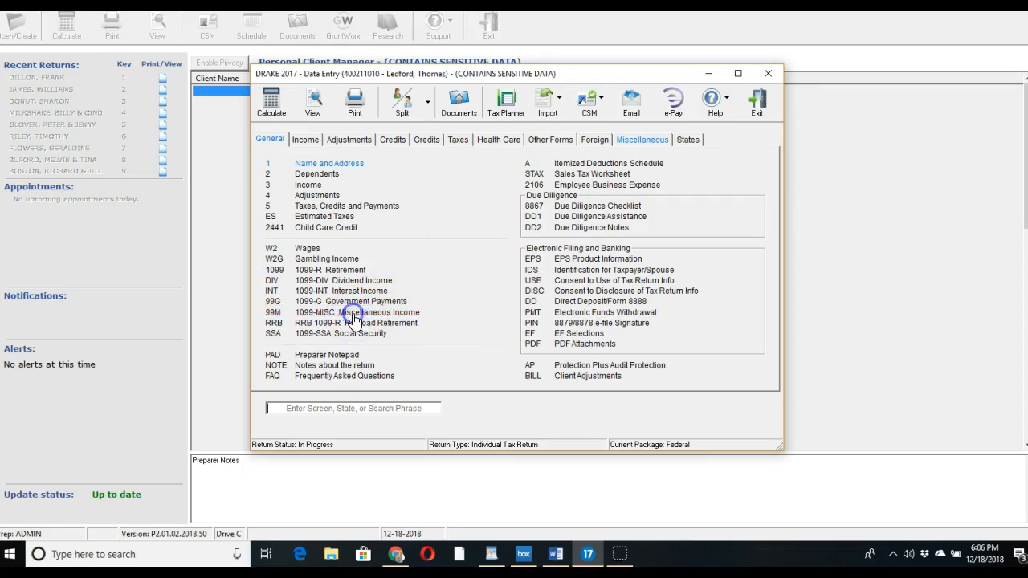
Assign the 1099-MISC to the taxpayer (T) and enter the payer's EIN
{"action": "left_click", "coordinate": [285, 54]}
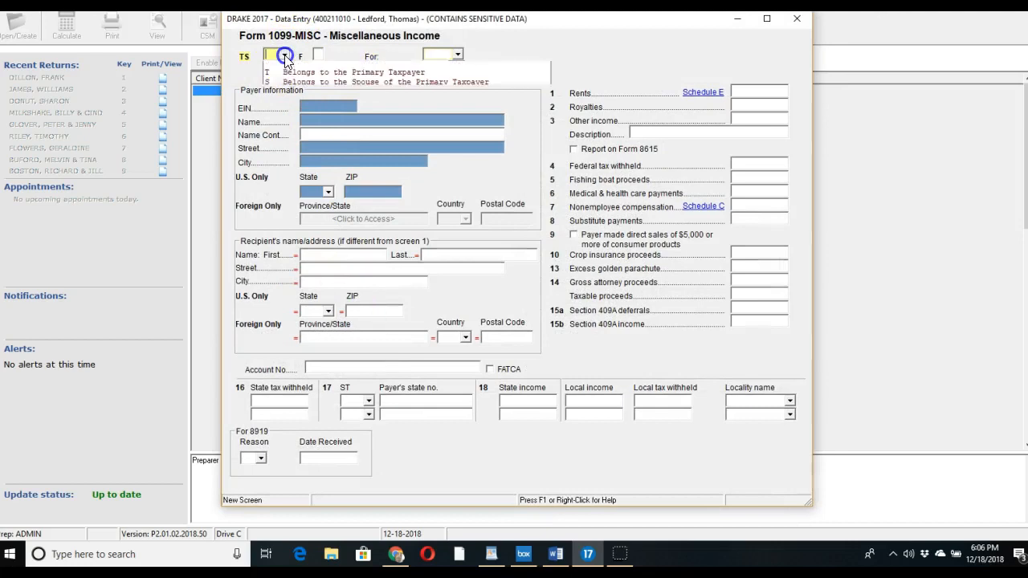
{"action": "left_click", "coordinate": [290, 72]}
{"action": "left_click", "coordinate": [310, 103]}
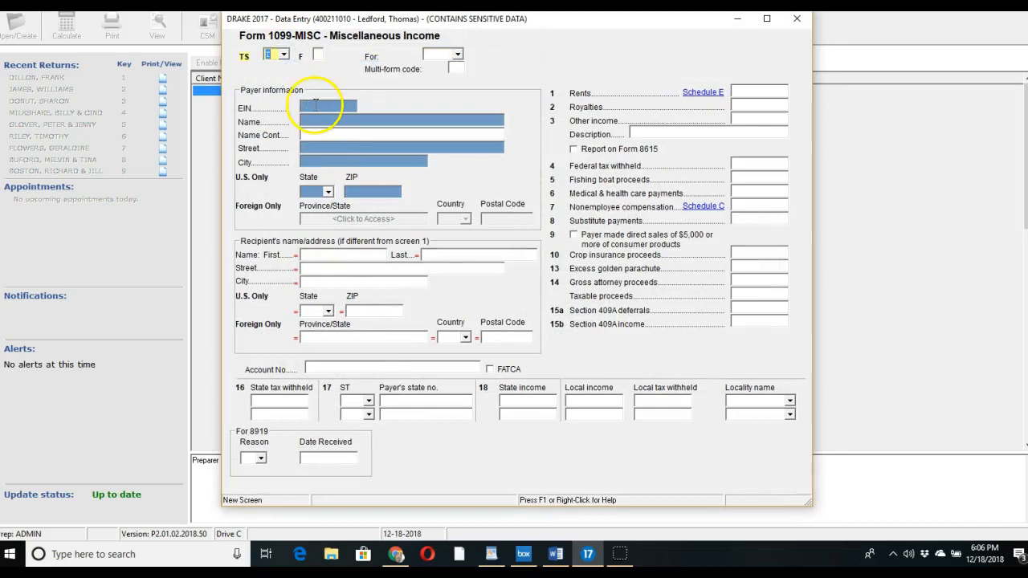
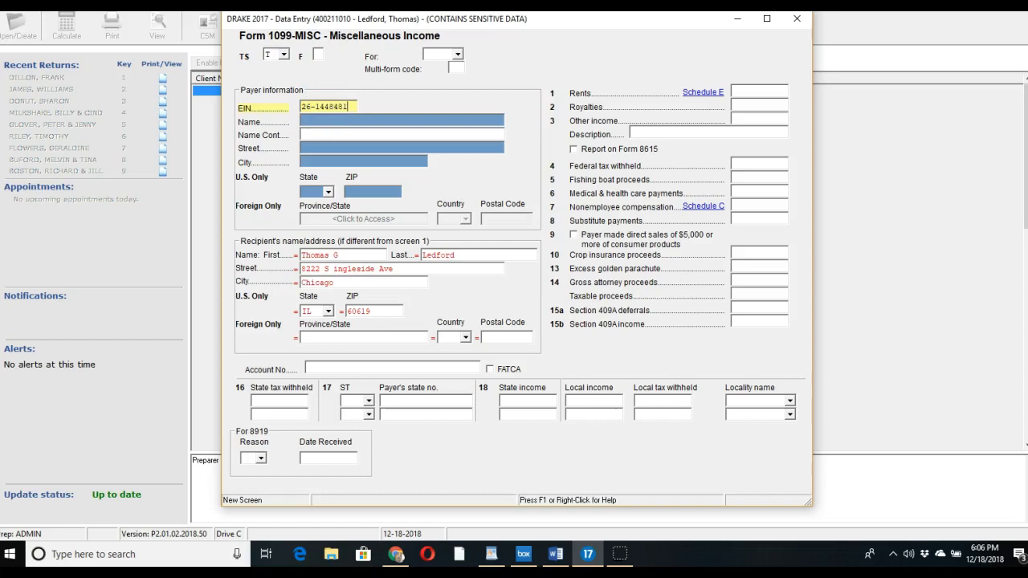
{"action": "key", "text": "Tab"}
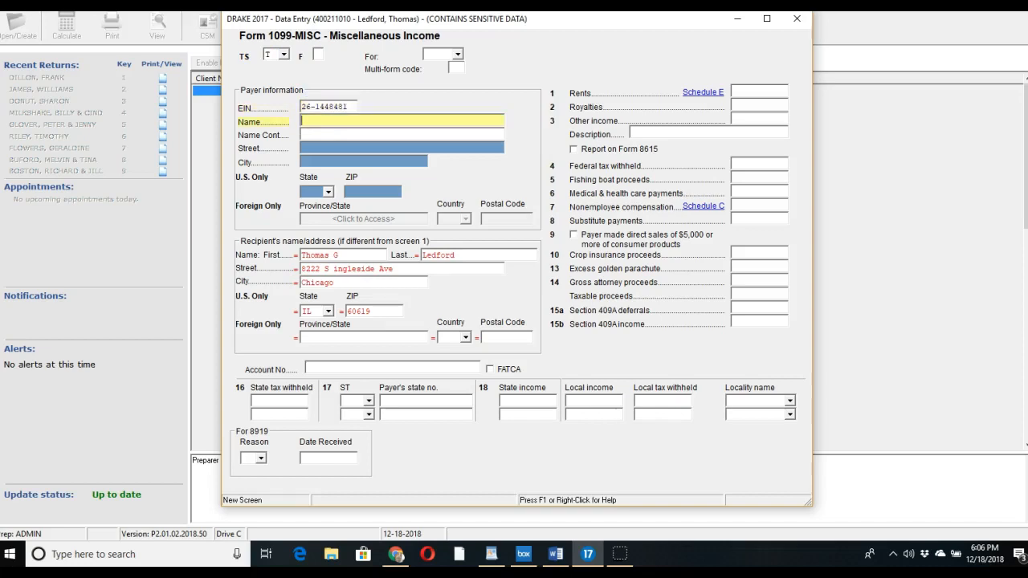
Enter the payer's business name, street address and ZIP code
{"action": "type", "text": "Karla Scott and Associates"}
{"action": "key", "text": "Tab"}
{"action": "key", "text": "Tab"}
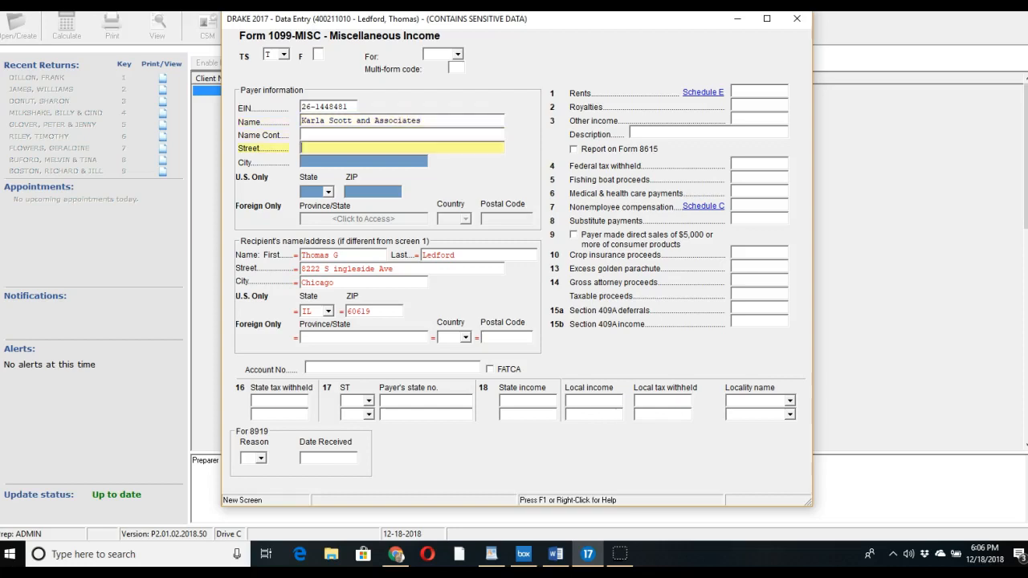
{"action": "left_click", "coordinate": [370, 192]}
{"action": "type", "text": "60619"}
{"action": "key", "text": "Tab"}
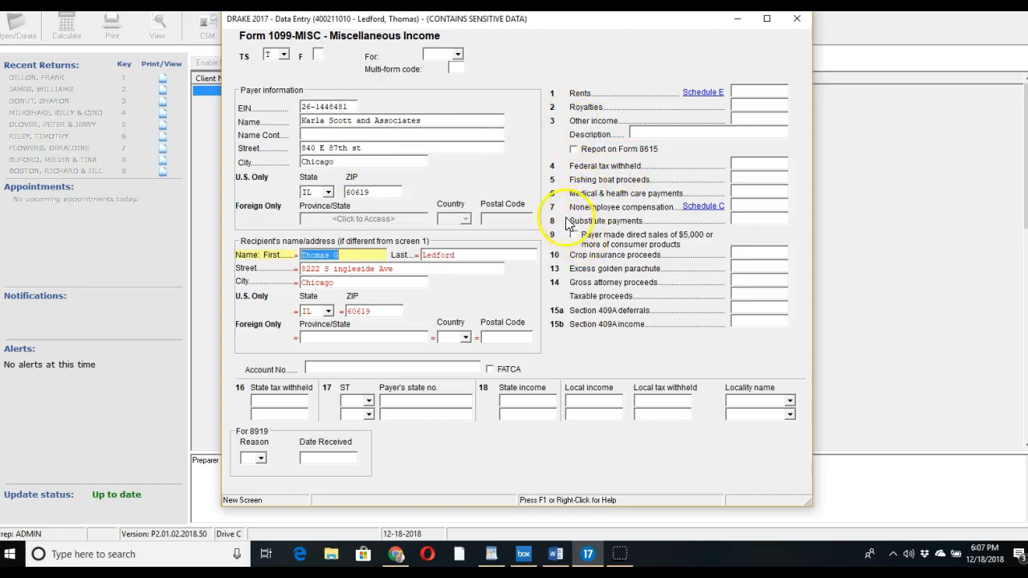
Enter 10950 in box 7 nonemployee compensation and save the 1099-MISC
{"action": "left_click", "coordinate": [742, 206]}
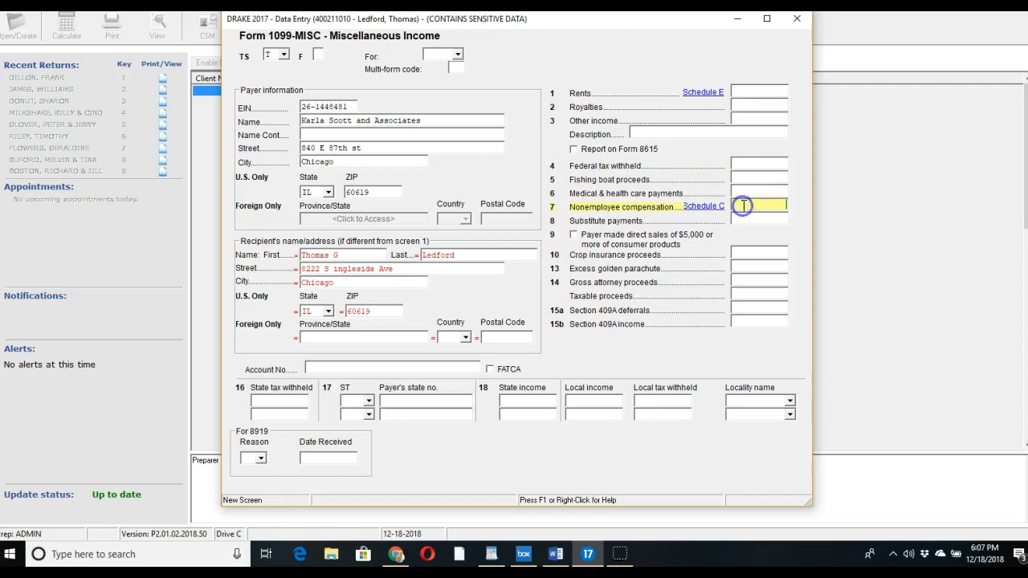
{"action": "type", "text": "10950"}
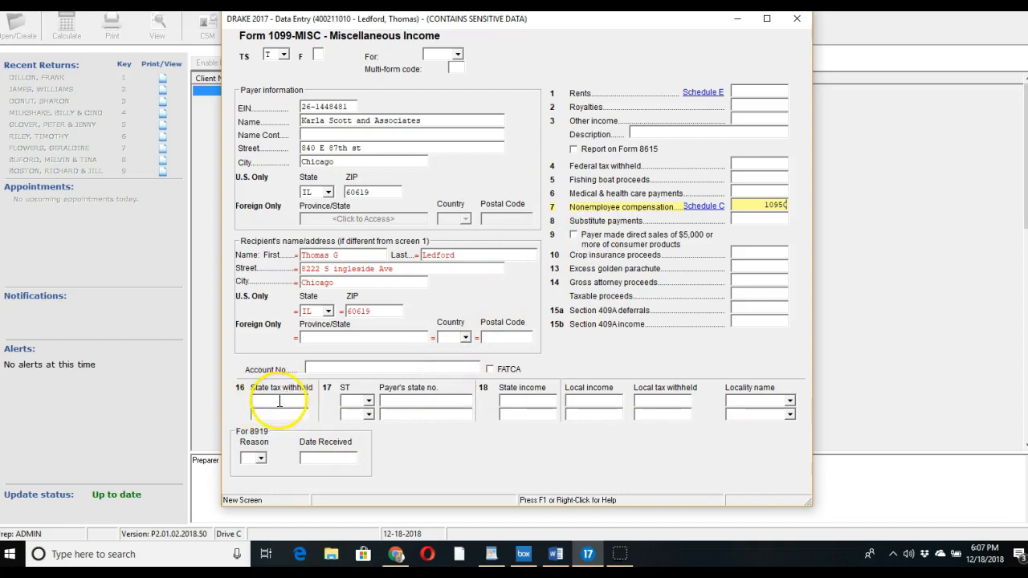
{"action": "key", "text": "Escape"}
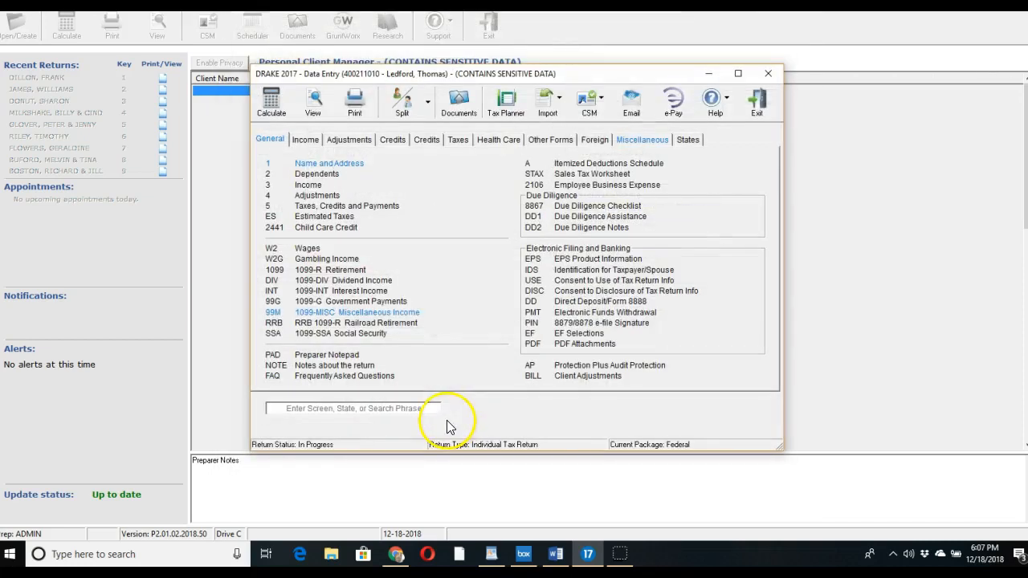
Calculate the return and dismiss the results showing 751 federal and 382 IL1040 due
{"action": "left_click", "coordinate": [273, 111]}
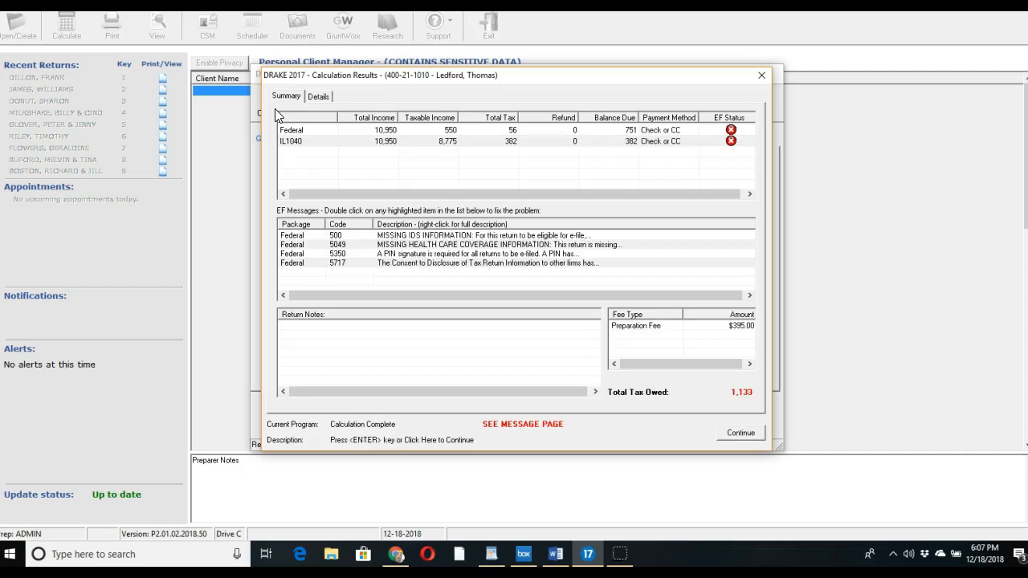
{"action": "key", "text": "Return"}
Mark YES - EVERYBODY full-year coverage on the HC screen and recalculate the return
{"action": "left_click", "coordinate": [497, 139]}
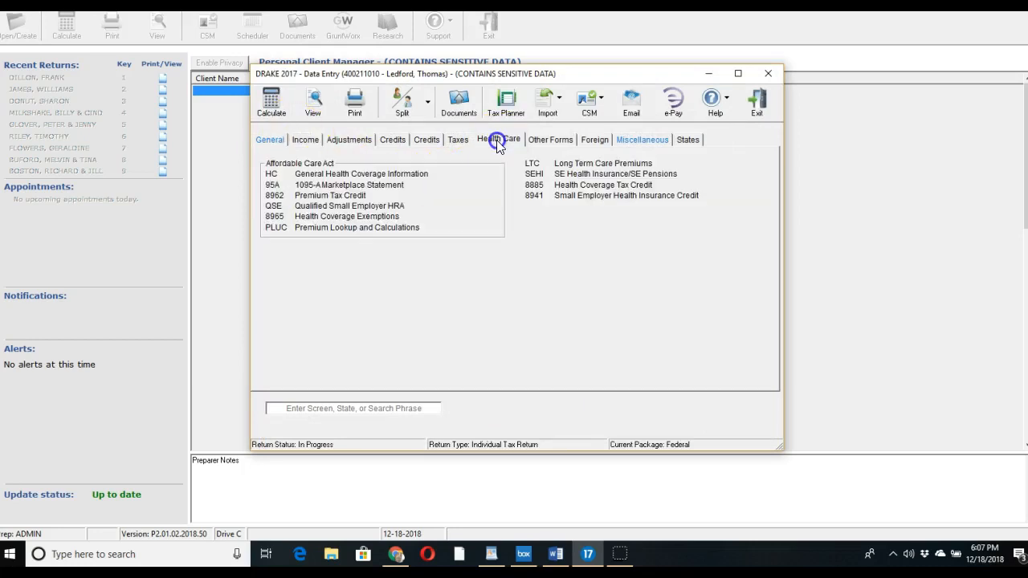
{"action": "left_click", "coordinate": [409, 174]}
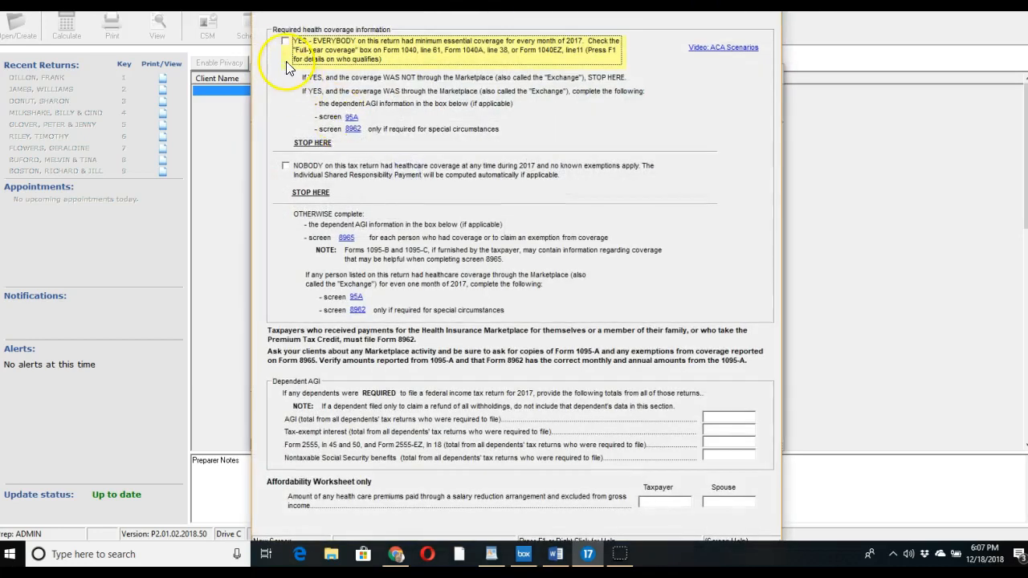
{"action": "left_click", "coordinate": [285, 41]}
{"action": "key", "text": "Escape"}
{"action": "left_click", "coordinate": [274, 140]}
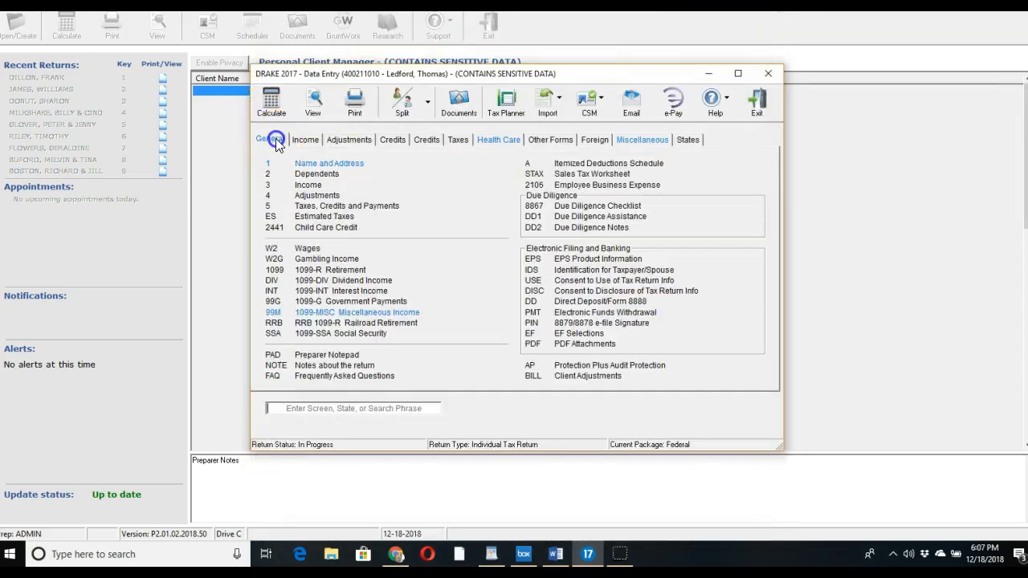
{"action": "left_click", "coordinate": [274, 104]}
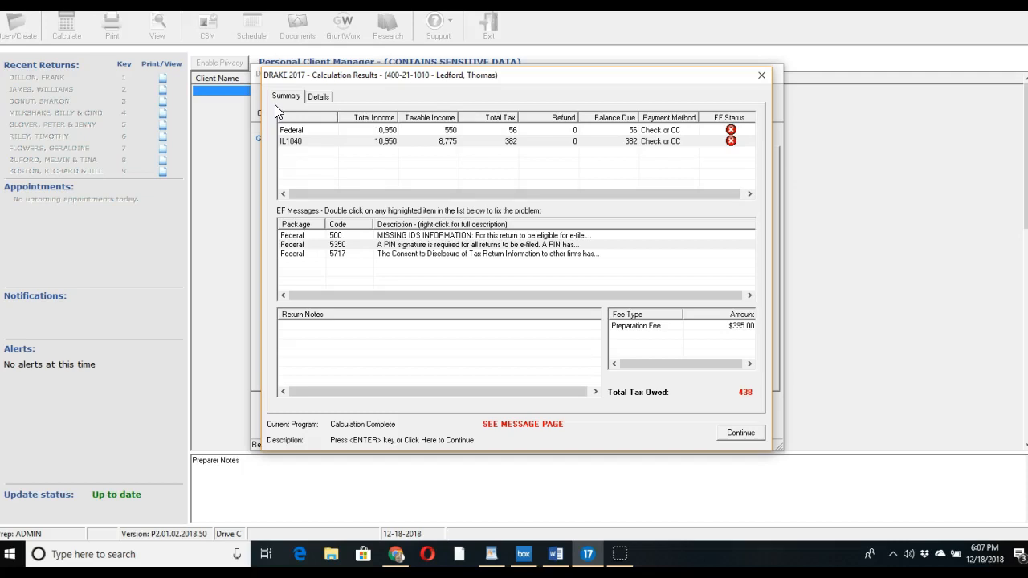
Dismiss the recalculation results dialog
{"action": "key", "text": "Return"}
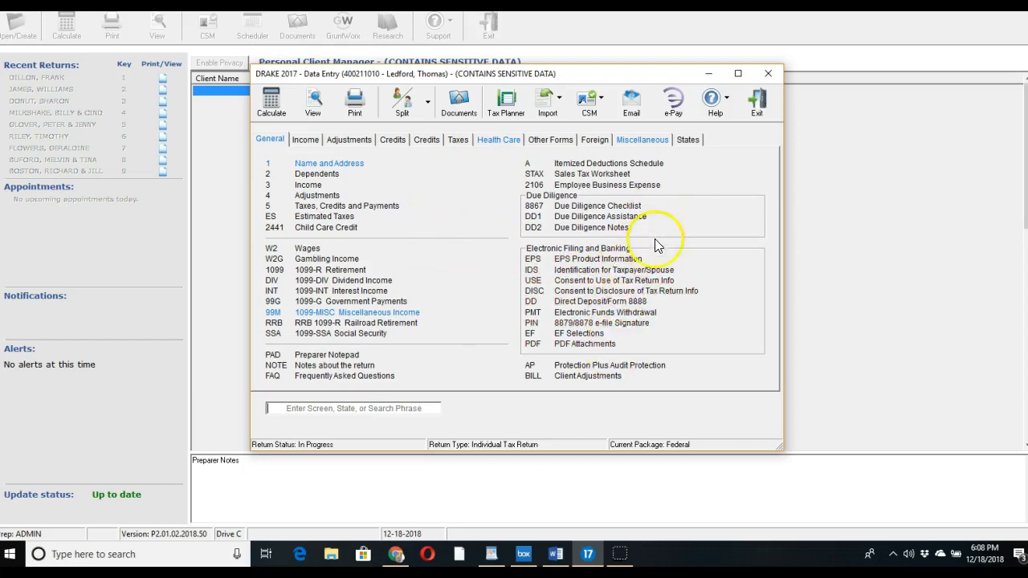
Enter PIN signature date 12-18-2018 on the 8879 e-file signature screen
{"action": "left_click", "coordinate": [607, 324]}
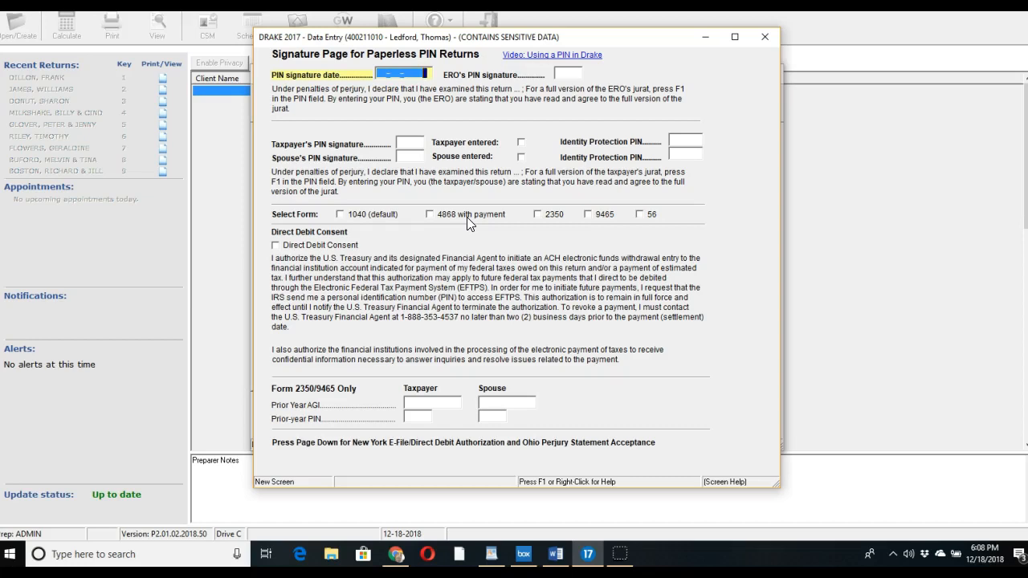
{"action": "type", "text": "12-18-2018"}
{"action": "key", "text": "Escape"}
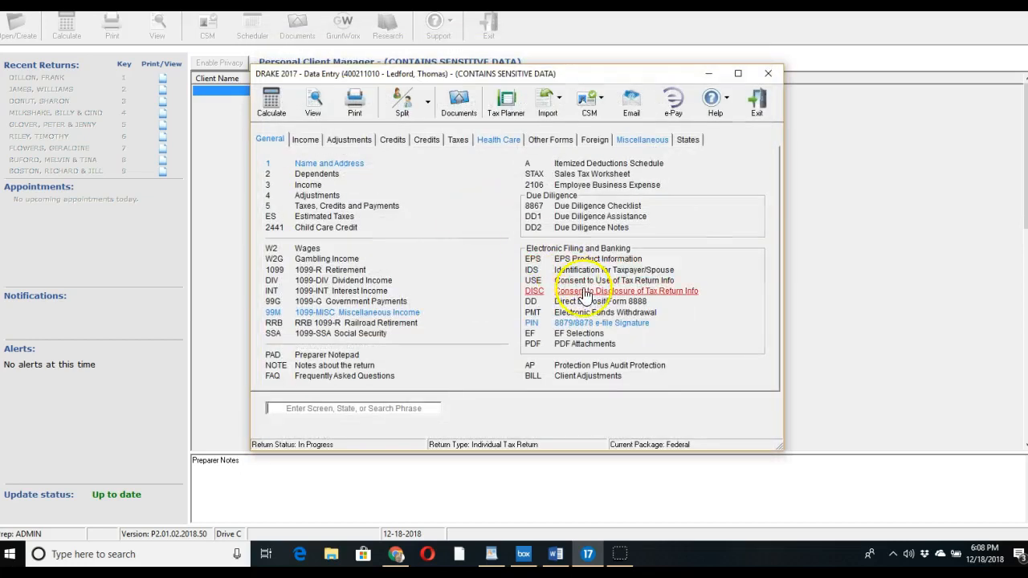
Add the ERO's PIN signature and generate the return for viewing
{"action": "left_click", "coordinate": [615, 323]}
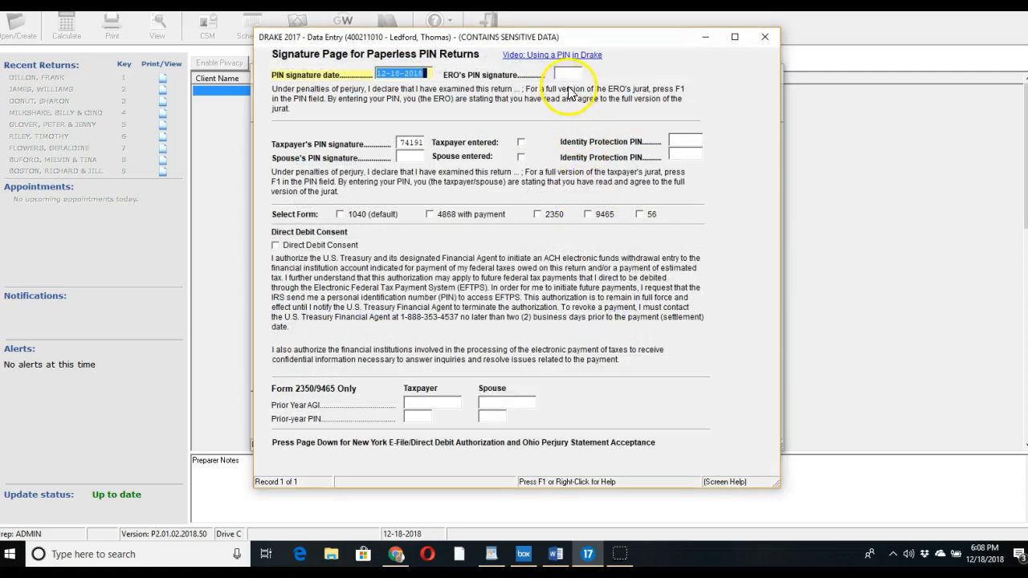
{"action": "left_click", "coordinate": [565, 73]}
{"action": "type", "text": "12345"}
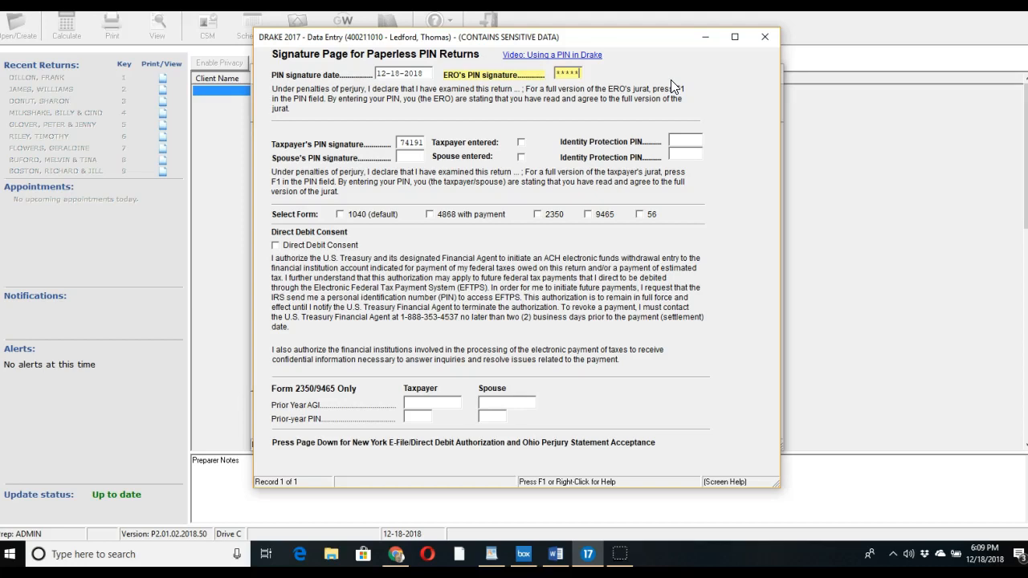
{"action": "key", "text": "Escape"}
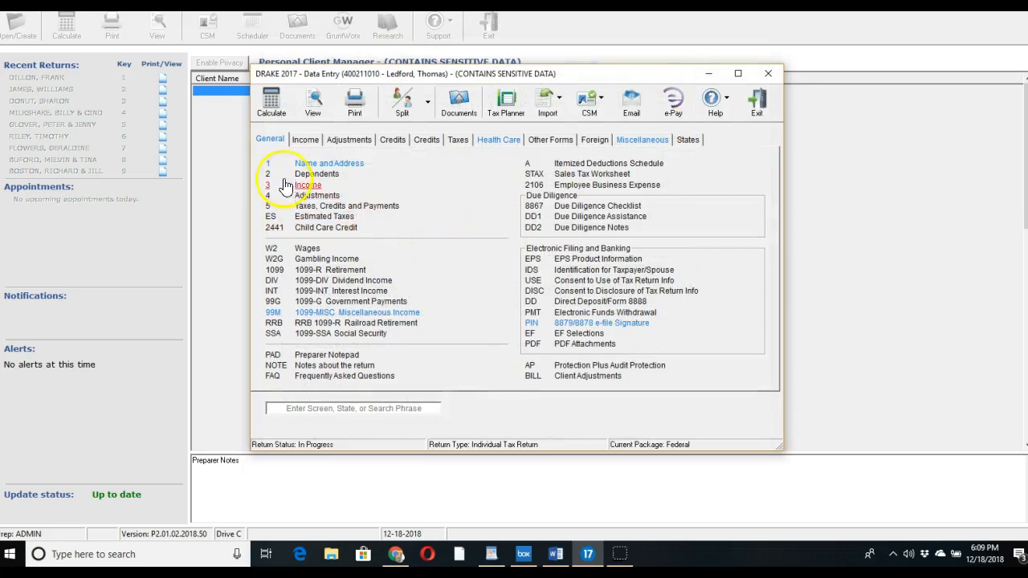
{"action": "left_click", "coordinate": [312, 108]}
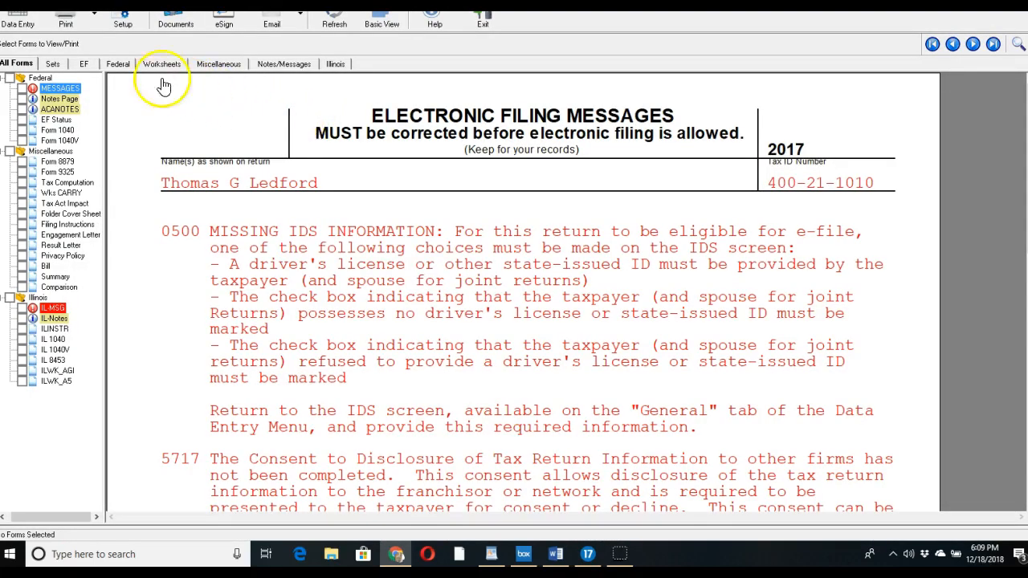
Display Form 1040 from the View forms tree and scroll through its lines
{"action": "left_click", "coordinate": [60, 131]}
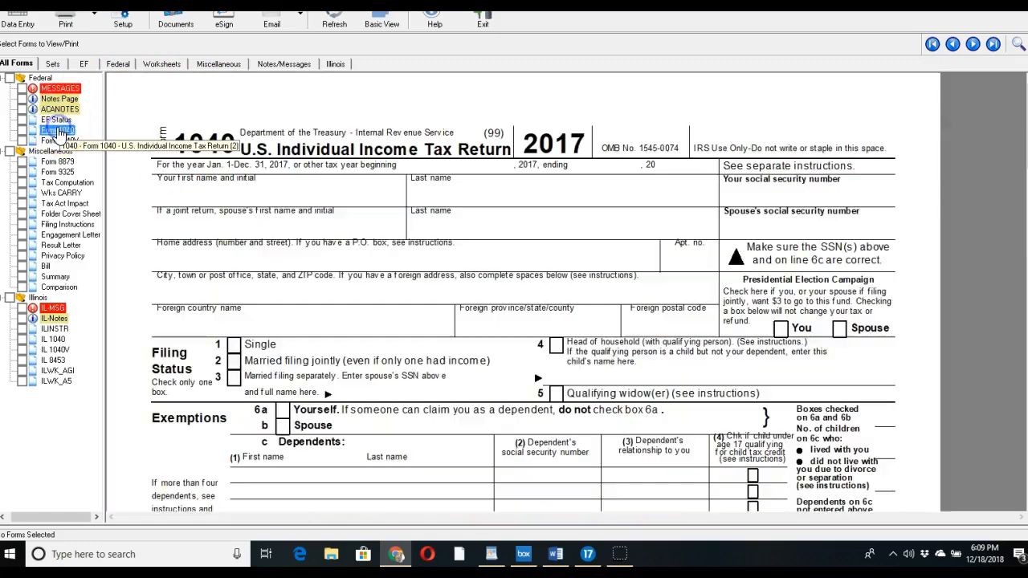
{"action": "scroll", "coordinate": [532, 220], "scroll_direction": "down", "scroll_amount": 3}
{"action": "scroll", "coordinate": [536, 220], "scroll_direction": "down", "scroll_amount": 8}
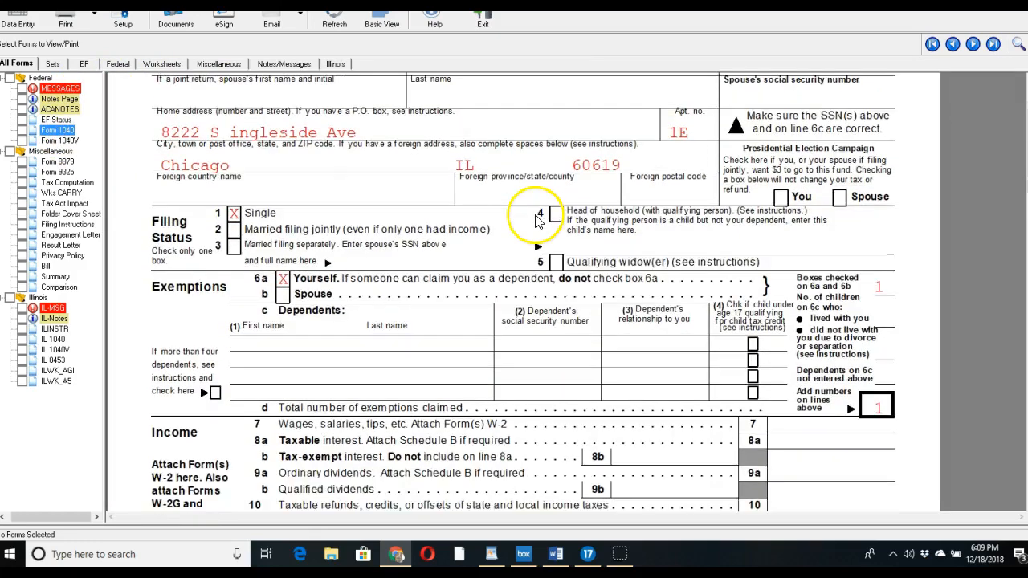
{"action": "scroll", "coordinate": [536, 219], "scroll_direction": "down", "scroll_amount": 1}
{"action": "scroll", "coordinate": [538, 213], "scroll_direction": "up", "scroll_amount": 2}
{"action": "scroll", "coordinate": [538, 213], "scroll_direction": "down", "scroll_amount": 2}
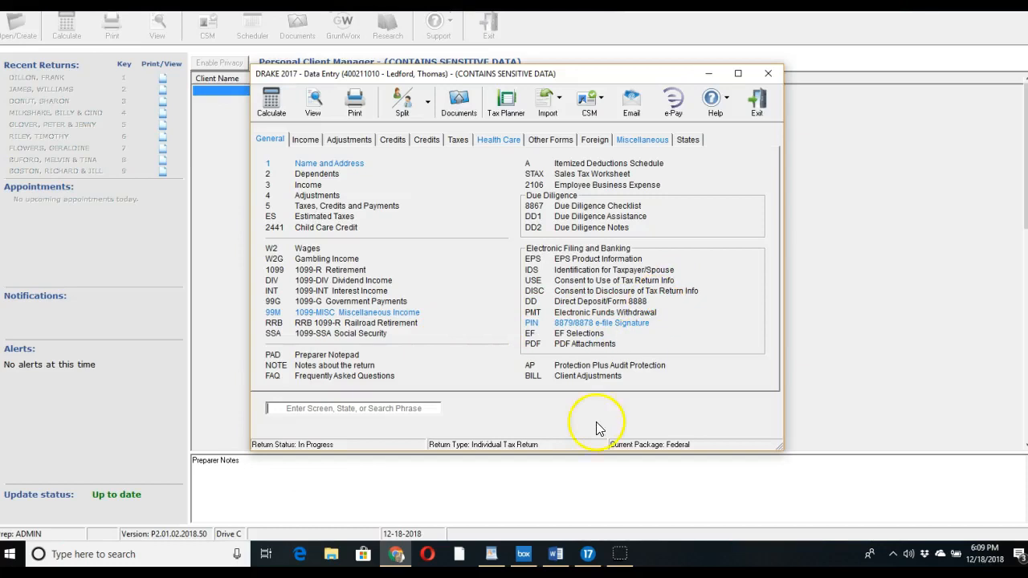
{"action": "mouse_move", "coordinate": [397, 554]}
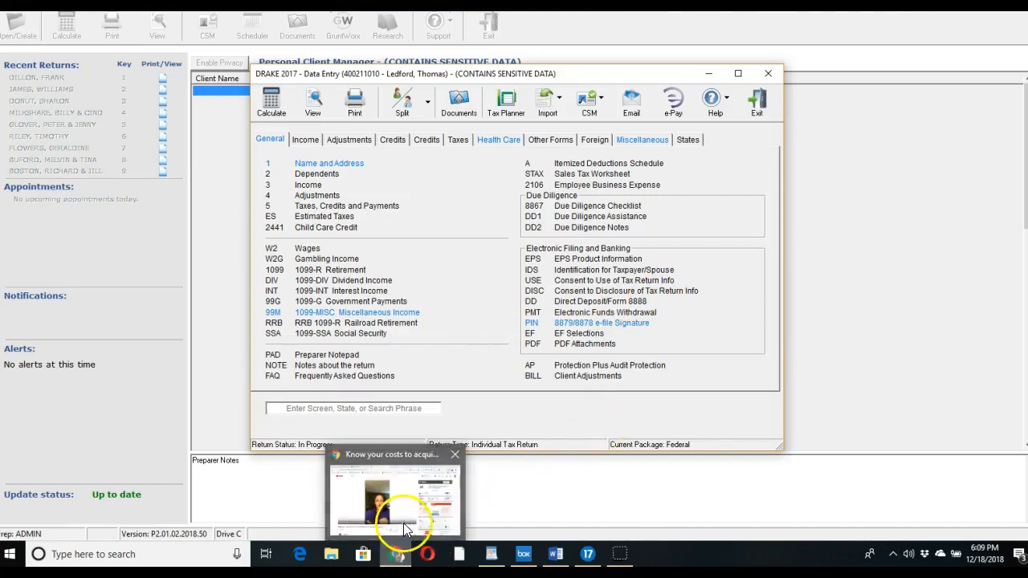
{"action": "left_click", "coordinate": [406, 514]}
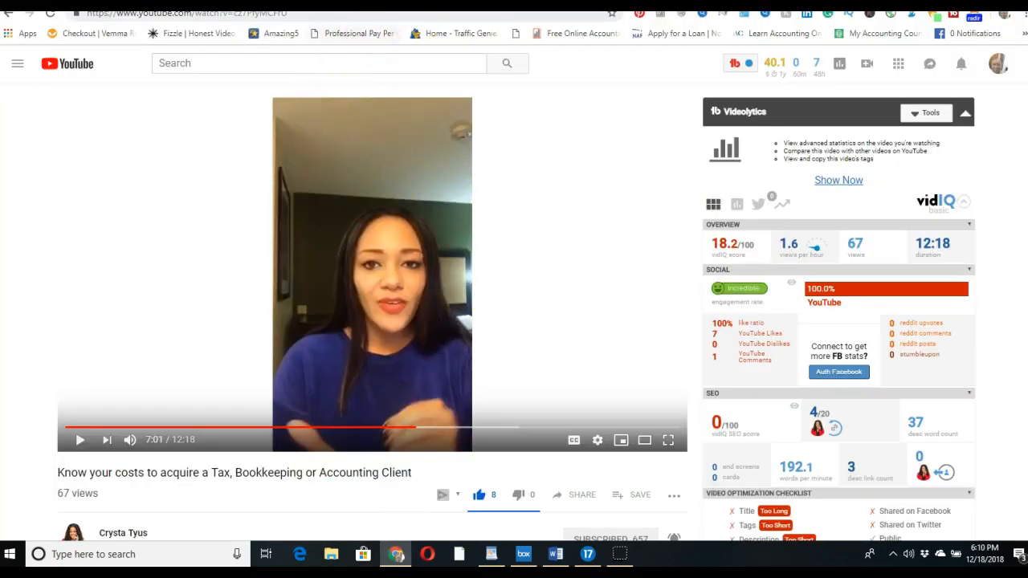
{"action": "key", "text": "ctrl+Tab"}
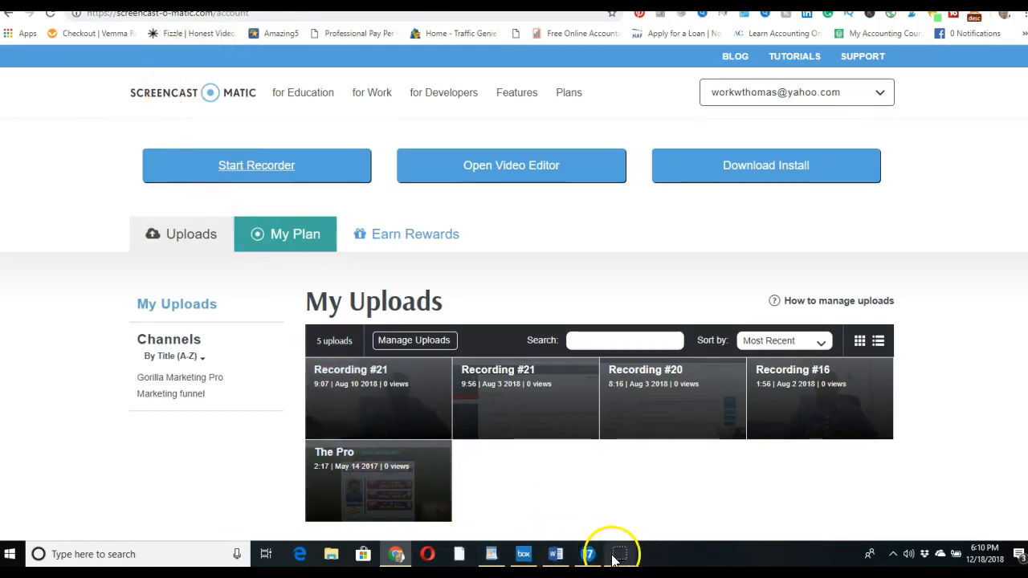
{"action": "left_click", "coordinate": [588, 554]}
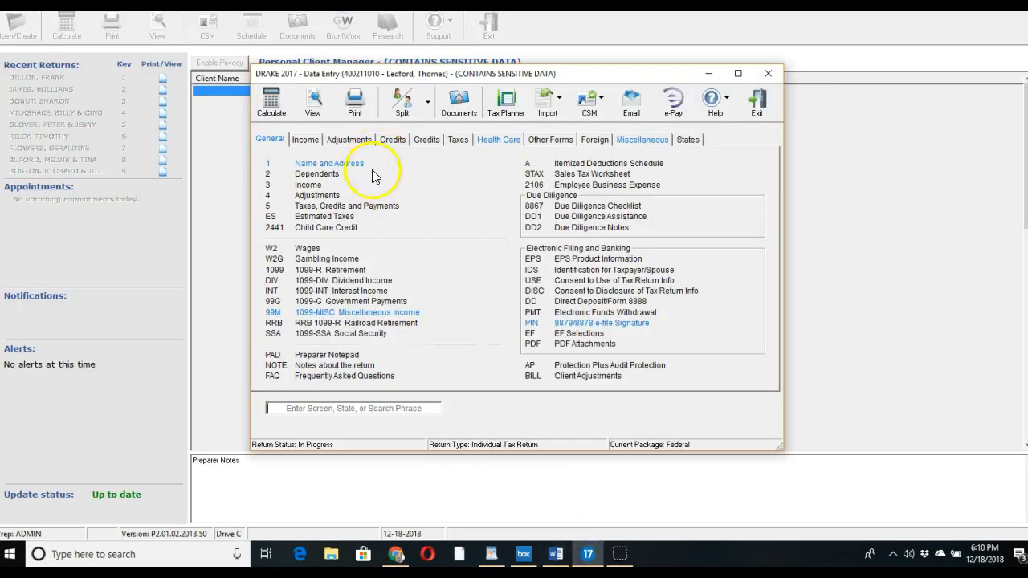
Assign the 1099-MISC's 10,950 nonemployee compensation to Schedule C and save the screen
{"action": "left_click", "coordinate": [342, 313]}
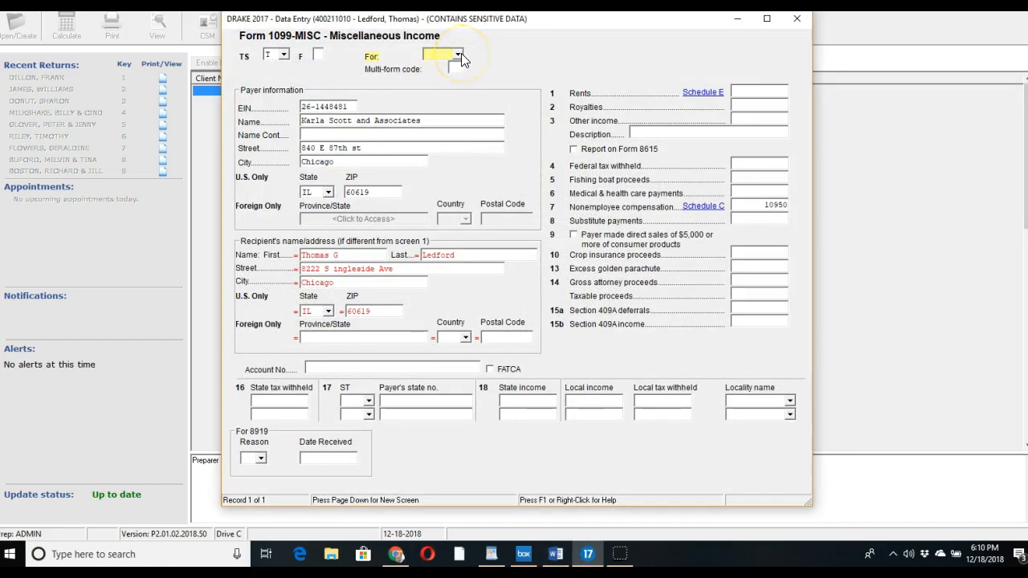
{"action": "left_click", "coordinate": [459, 54]}
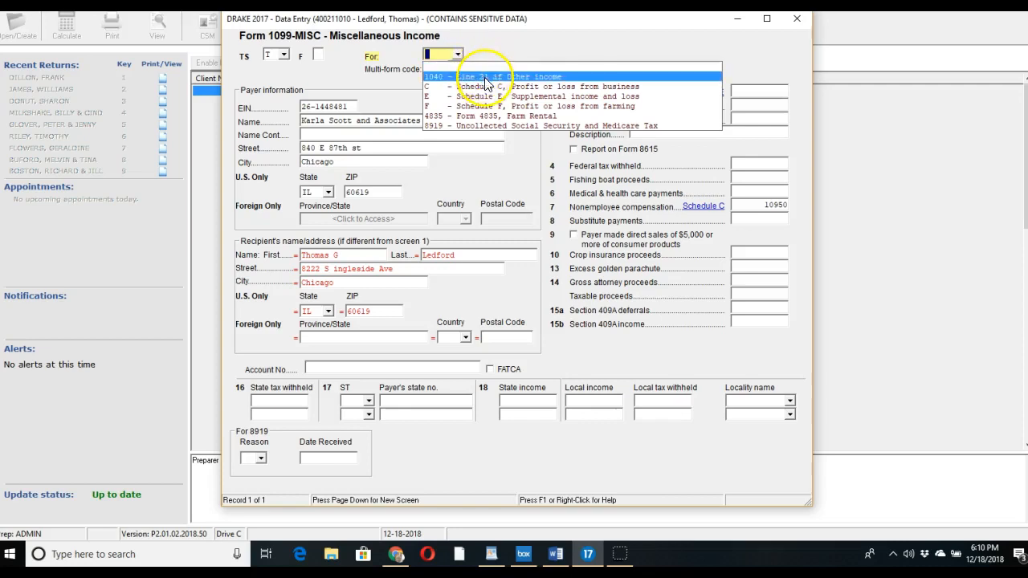
{"action": "left_click", "coordinate": [484, 87]}
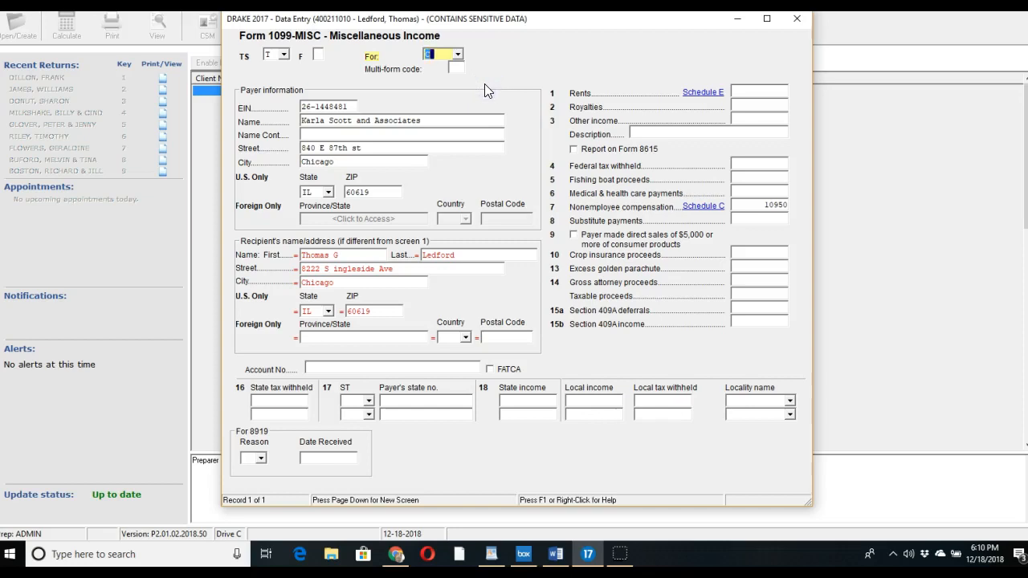
{"action": "key", "text": "Escape"}
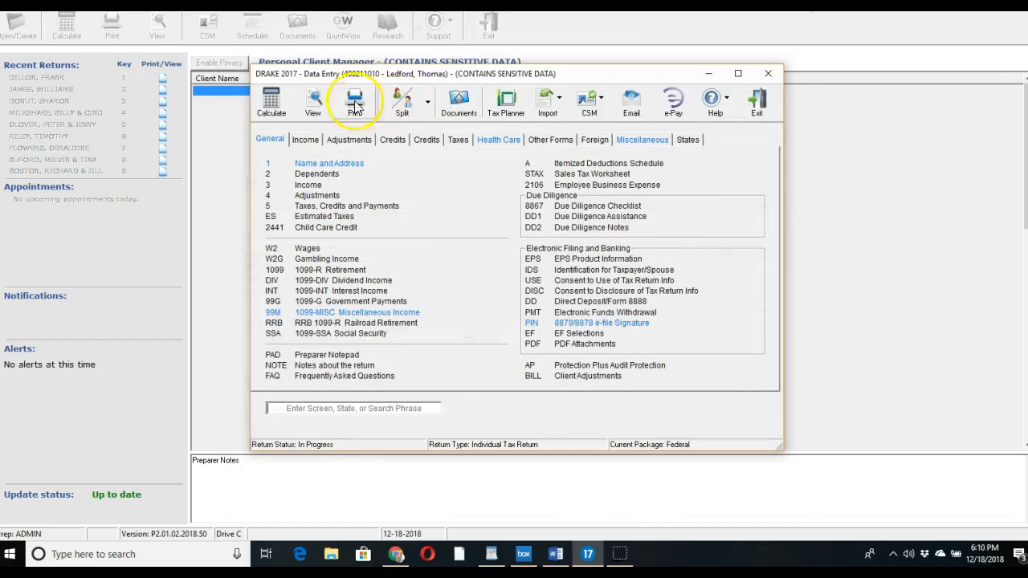
Calculate the return and confirm the 10,950 business income on Form 1040 line 12
{"action": "left_click", "coordinate": [309, 106]}
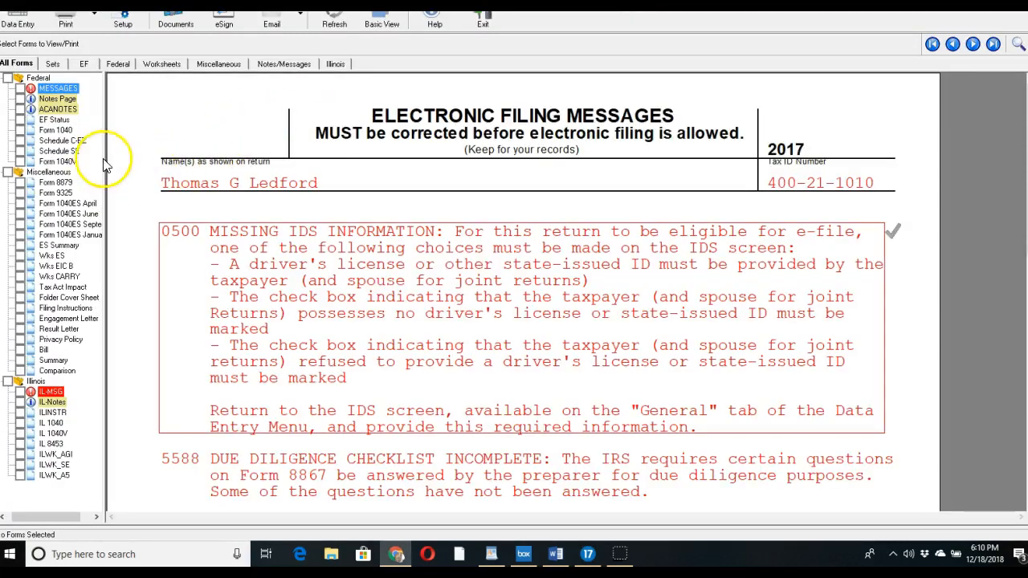
{"action": "left_click", "coordinate": [56, 131]}
{"action": "scroll", "coordinate": [560, 221], "scroll_direction": "down", "scroll_amount": 4}
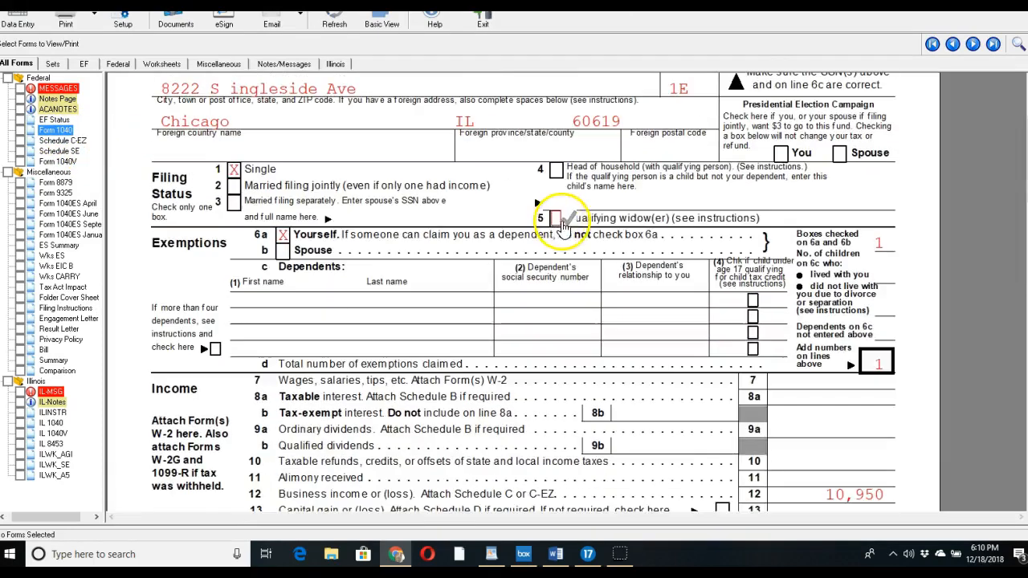
{"action": "left_click", "coordinate": [737, 318]}
{"action": "left_click", "coordinate": [823, 365]}
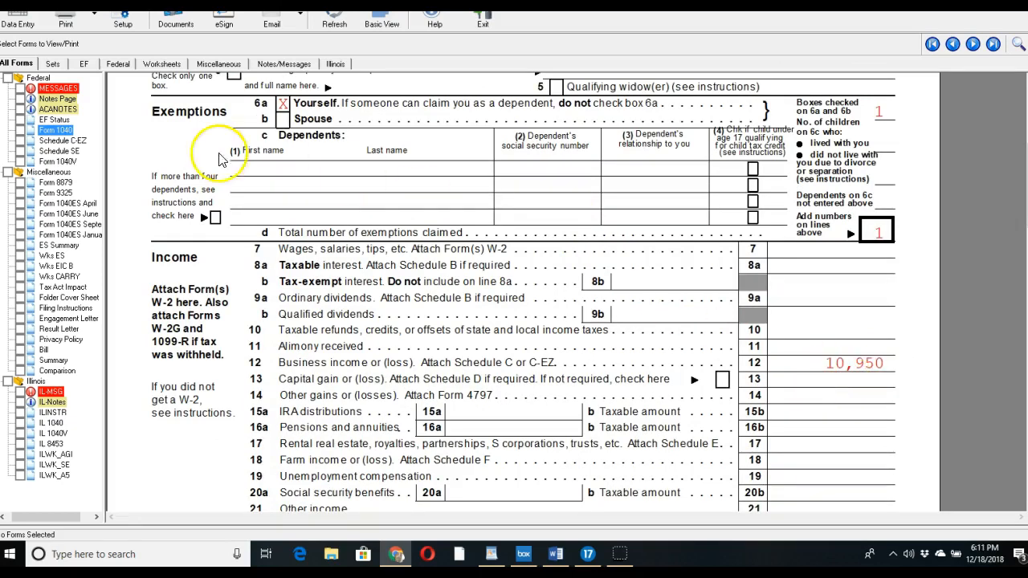
Review Schedule C-EZ's 10,950 net profit and Schedule SE's 1,547 self-employment tax
{"action": "left_click", "coordinate": [80, 142]}
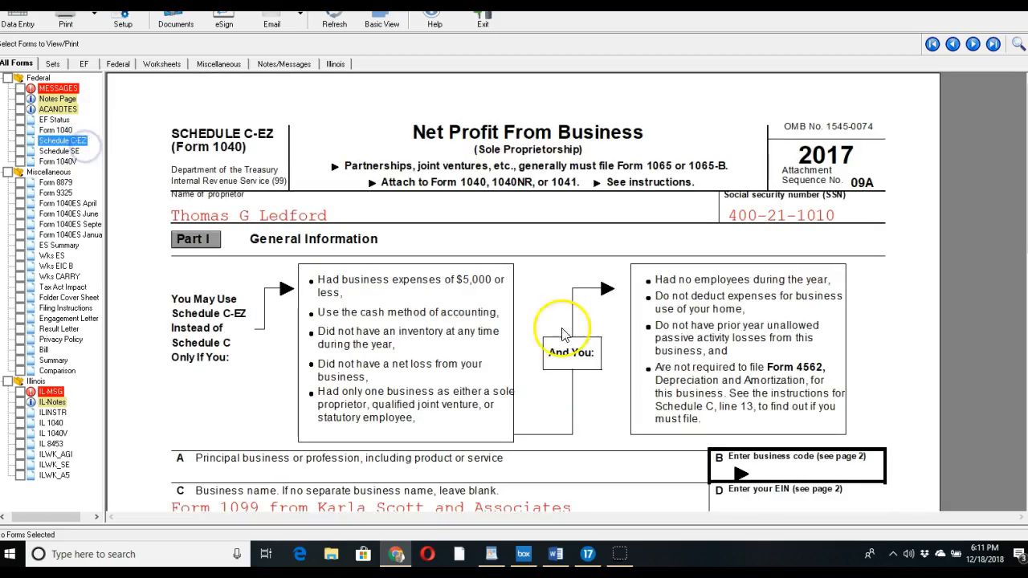
{"action": "scroll", "coordinate": [729, 325], "scroll_direction": "down", "scroll_amount": 3}
{"action": "scroll", "coordinate": [729, 325], "scroll_direction": "down", "scroll_amount": 5}
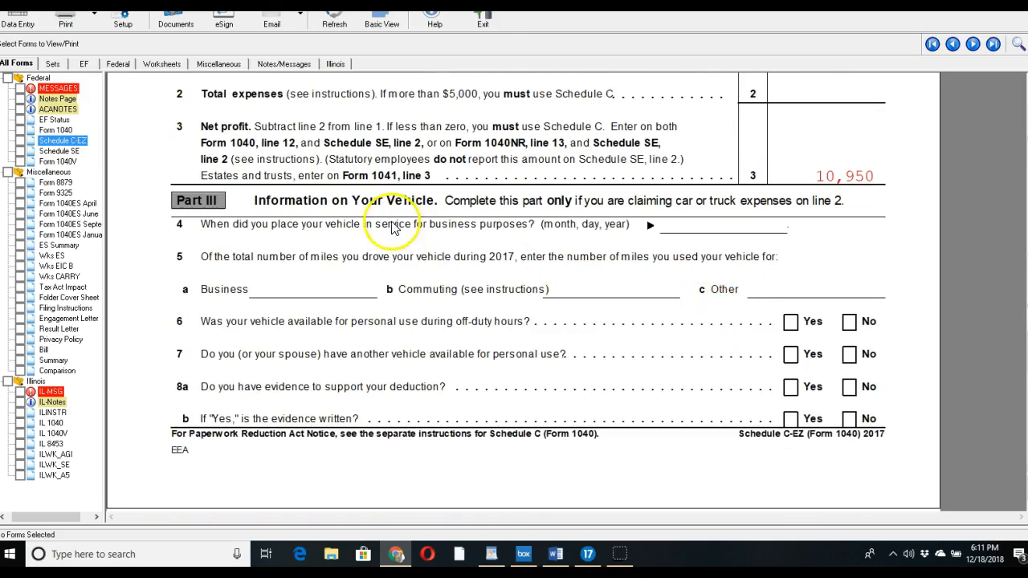
{"action": "left_click", "coordinate": [80, 152]}
{"action": "scroll", "coordinate": [711, 233], "scroll_direction": "down", "scroll_amount": 6}
{"action": "scroll", "coordinate": [720, 254], "scroll_direction": "down", "scroll_amount": 3}
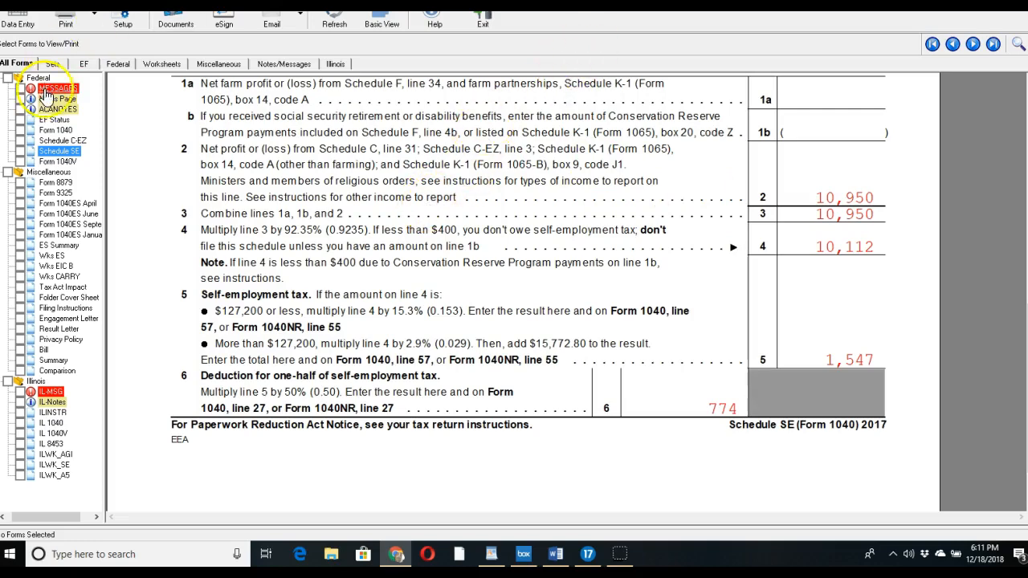
Scroll through Form 1040's income and adjustments, including the 774 SE tax deduction
{"action": "left_click", "coordinate": [53, 132]}
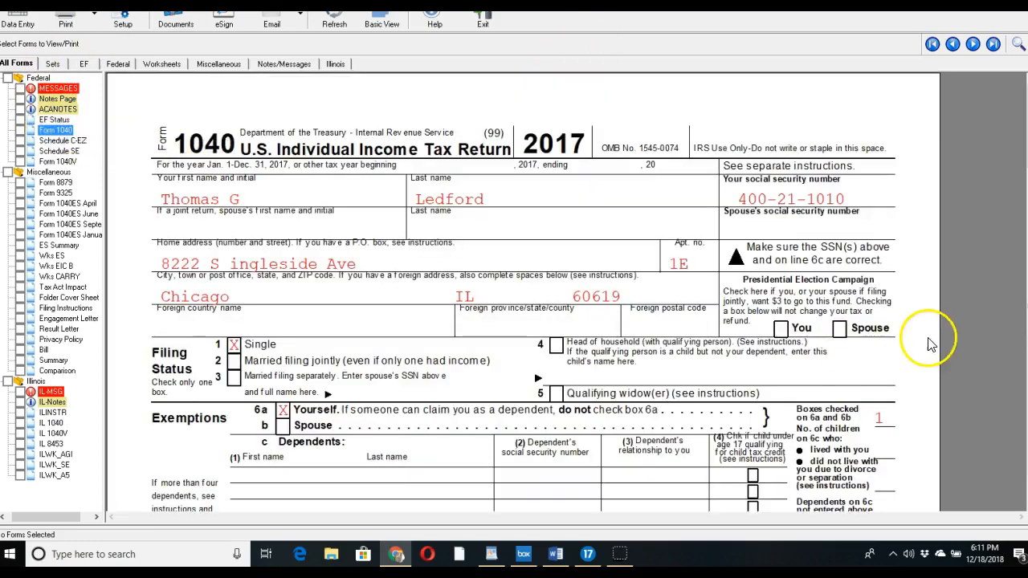
{"action": "scroll", "coordinate": [936, 335], "scroll_direction": "down", "scroll_amount": 5}
{"action": "scroll", "coordinate": [936, 335], "scroll_direction": "down", "scroll_amount": 4}
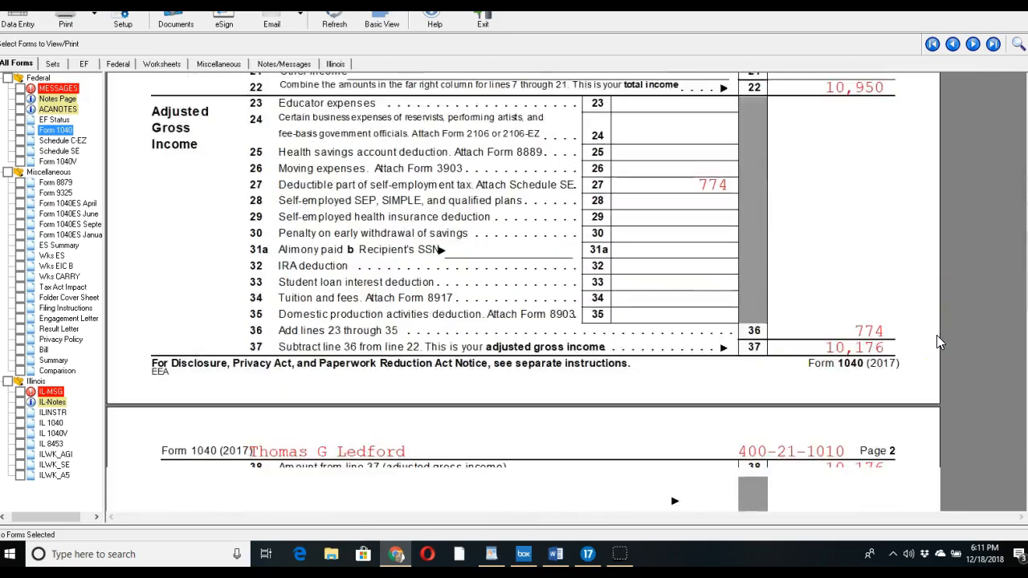
{"action": "scroll", "coordinate": [937, 335], "scroll_direction": "up", "scroll_amount": 1}
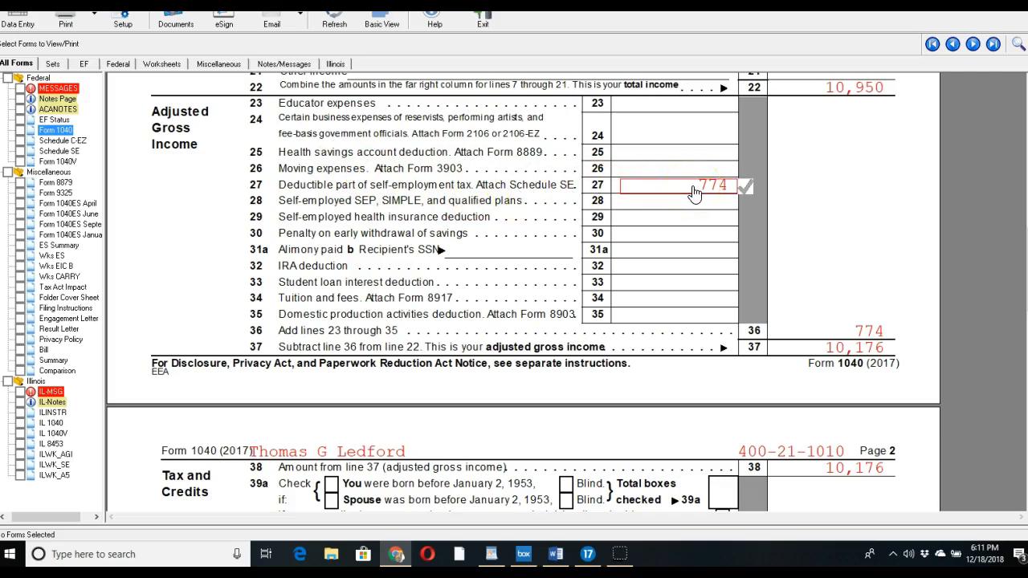
{"action": "scroll", "coordinate": [722, 241], "scroll_direction": "down", "scroll_amount": 3}
{"action": "scroll", "coordinate": [723, 241], "scroll_direction": "down", "scroll_amount": 6}
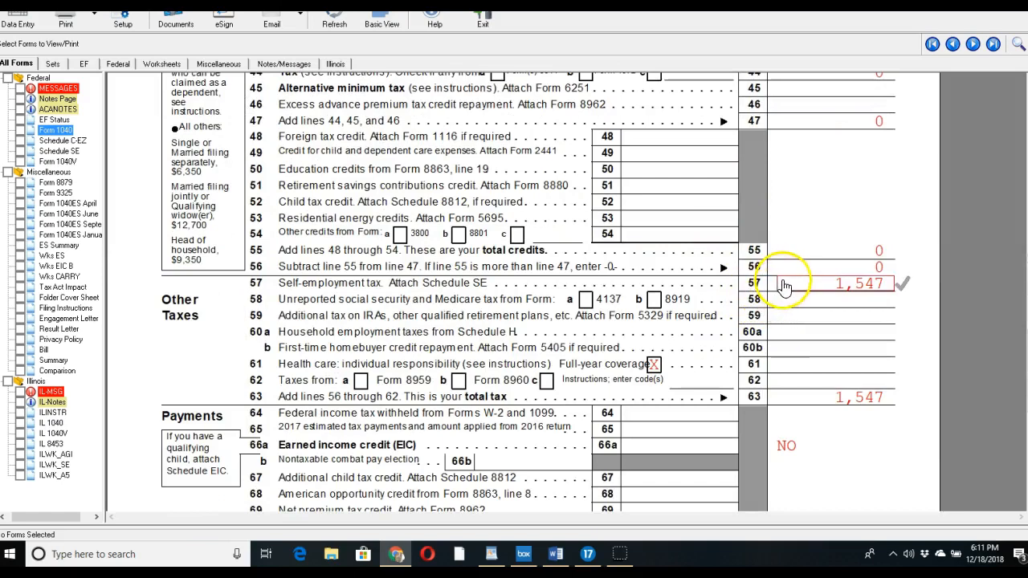
{"action": "scroll", "coordinate": [847, 281], "scroll_direction": "up", "scroll_amount": 2}
{"action": "scroll", "coordinate": [847, 281], "scroll_direction": "up", "scroll_amount": 2}
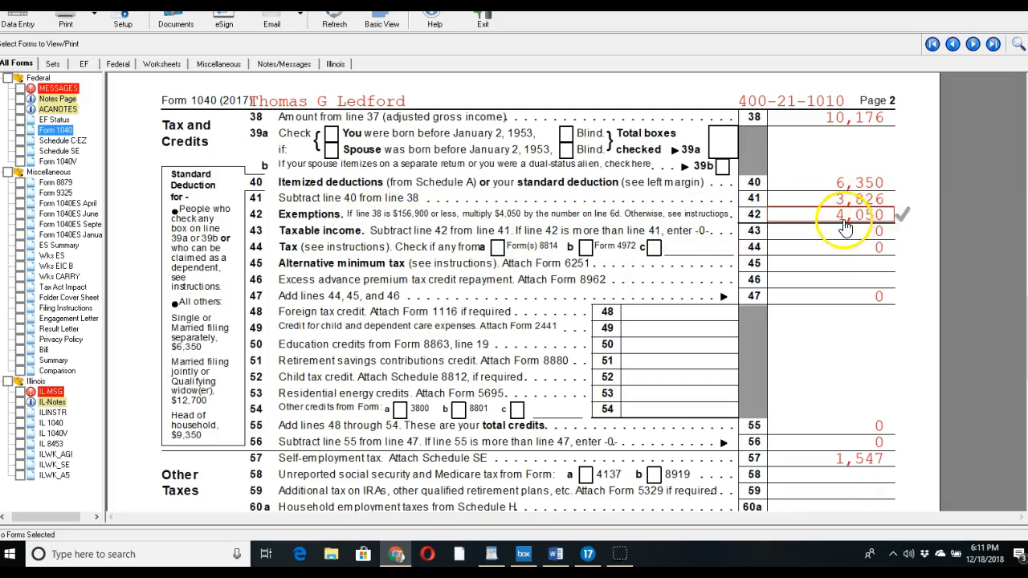
{"action": "scroll", "coordinate": [854, 318], "scroll_direction": "down", "scroll_amount": 3}
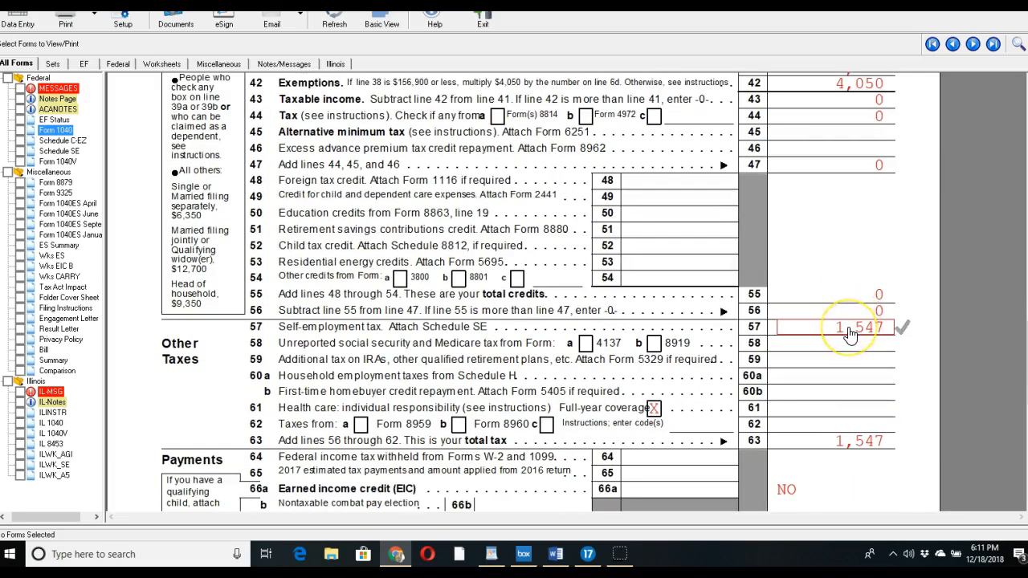
{"action": "scroll", "coordinate": [850, 335], "scroll_direction": "down", "scroll_amount": 2}
{"action": "scroll", "coordinate": [849, 335], "scroll_direction": "down", "scroll_amount": 3}
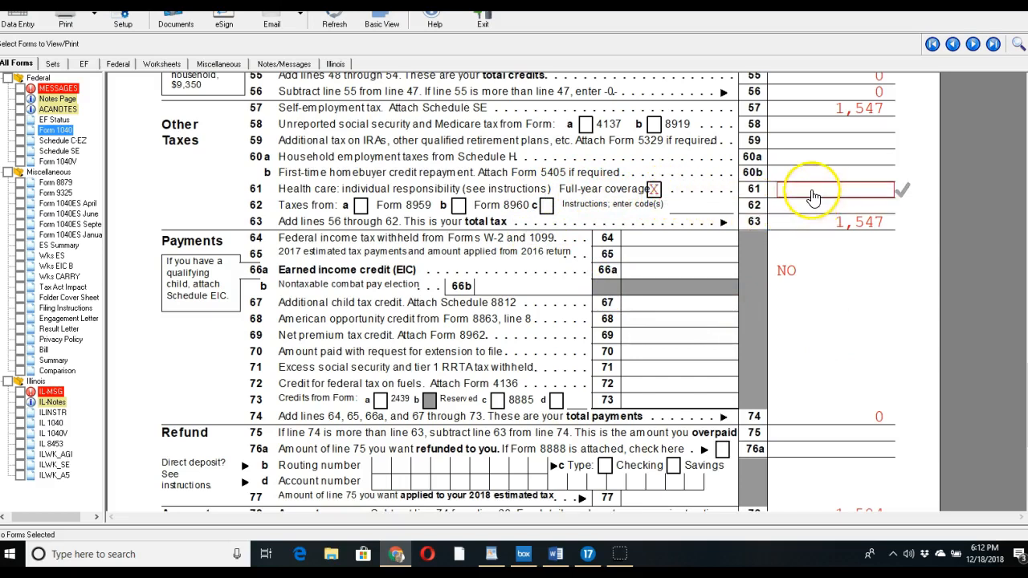
Confirm Form 1040's 1,547 total tax and the 1,584 amount owed on line 78
{"action": "left_click", "coordinate": [853, 226]}
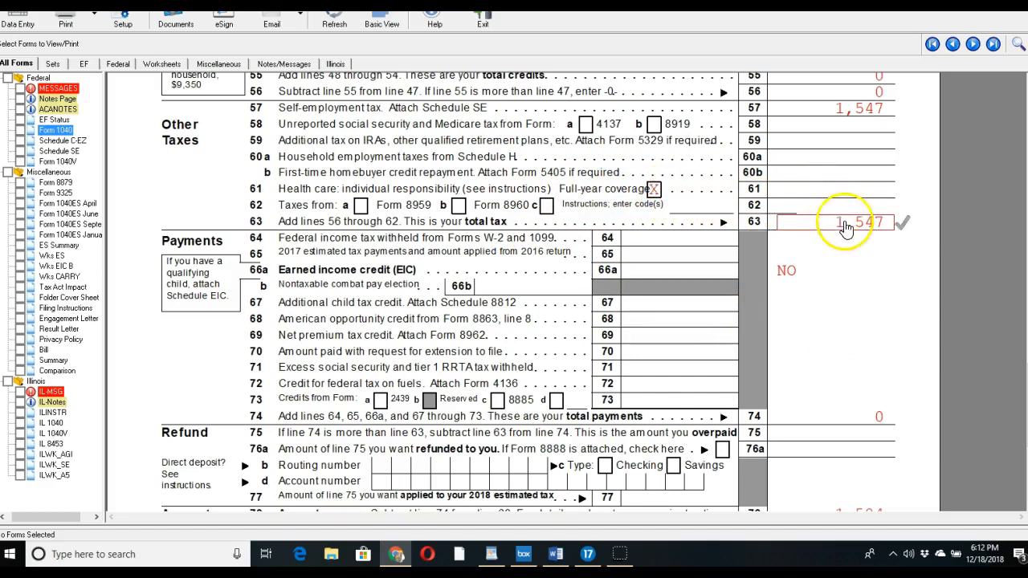
{"action": "scroll", "coordinate": [853, 233], "scroll_direction": "down", "scroll_amount": 3}
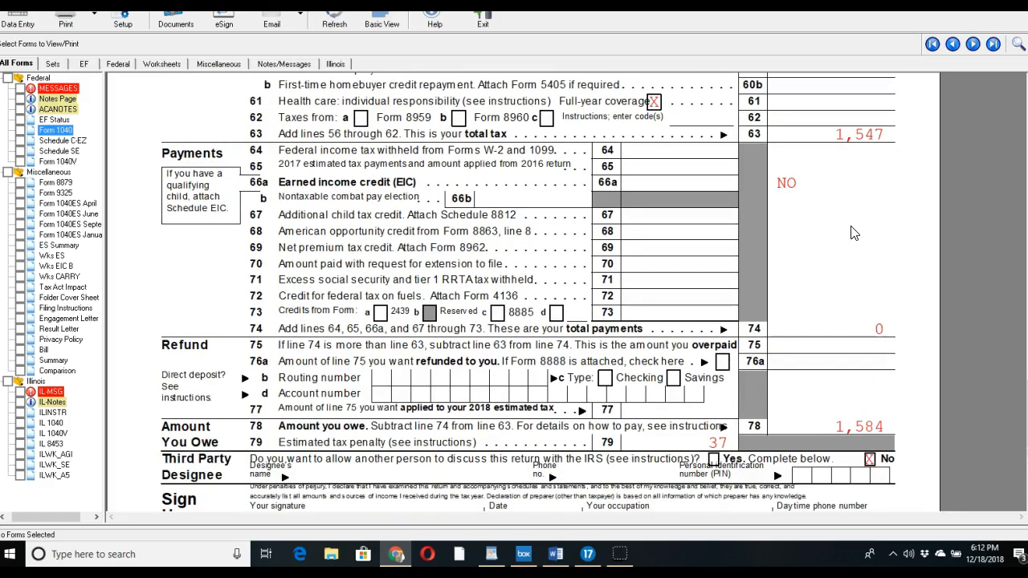
{"action": "scroll", "coordinate": [854, 233], "scroll_direction": "down", "scroll_amount": 1}
{"action": "left_click", "coordinate": [804, 388]}
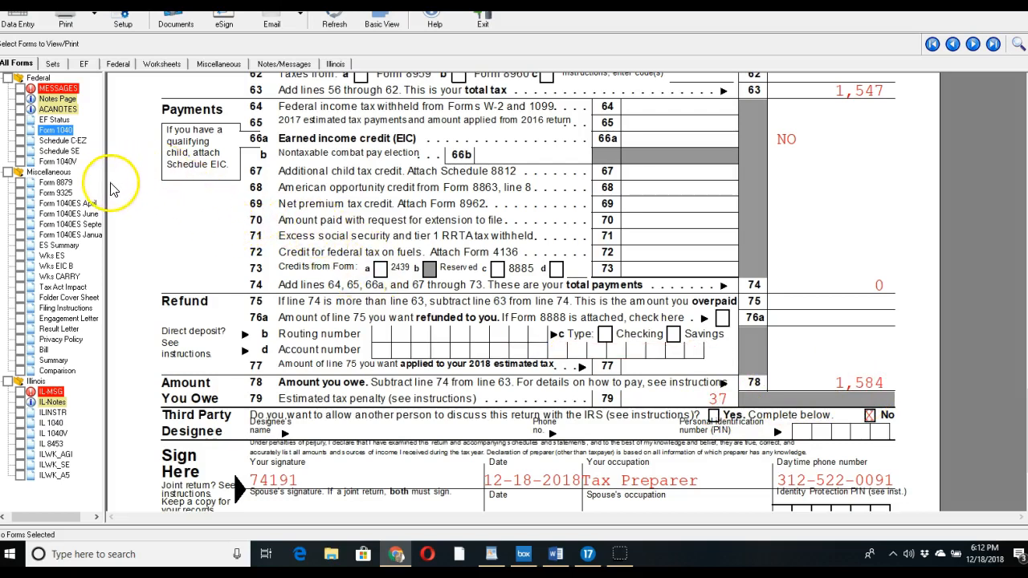
Check the $390 payment on the April 2018 Form 1040-ES voucher due 04-17-2018
{"action": "left_click", "coordinate": [64, 210]}
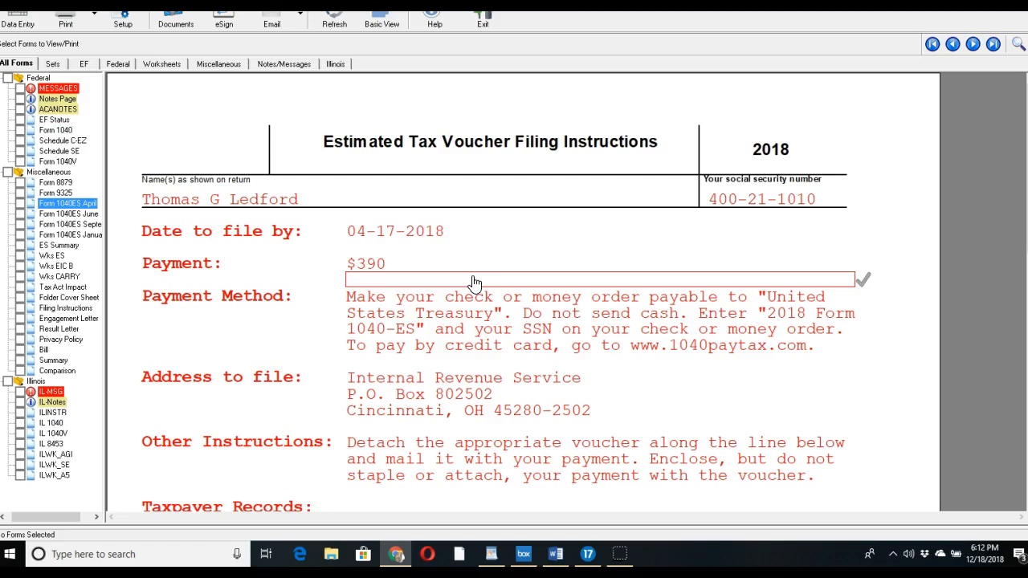
{"action": "scroll", "coordinate": [474, 283], "scroll_direction": "down", "scroll_amount": 7}
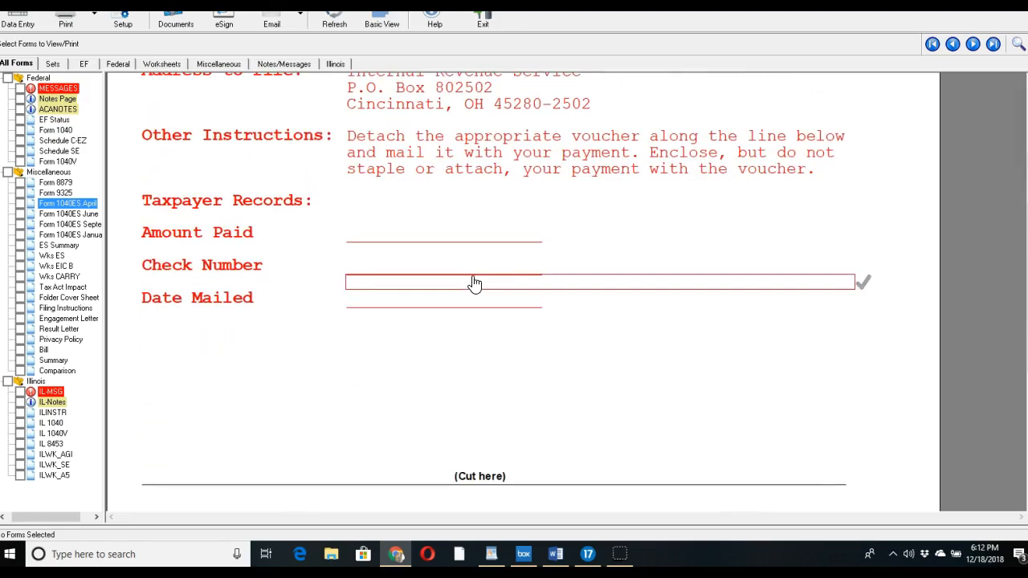
{"action": "scroll", "coordinate": [473, 282], "scroll_direction": "up", "scroll_amount": 7}
{"action": "left_click", "coordinate": [307, 265]}
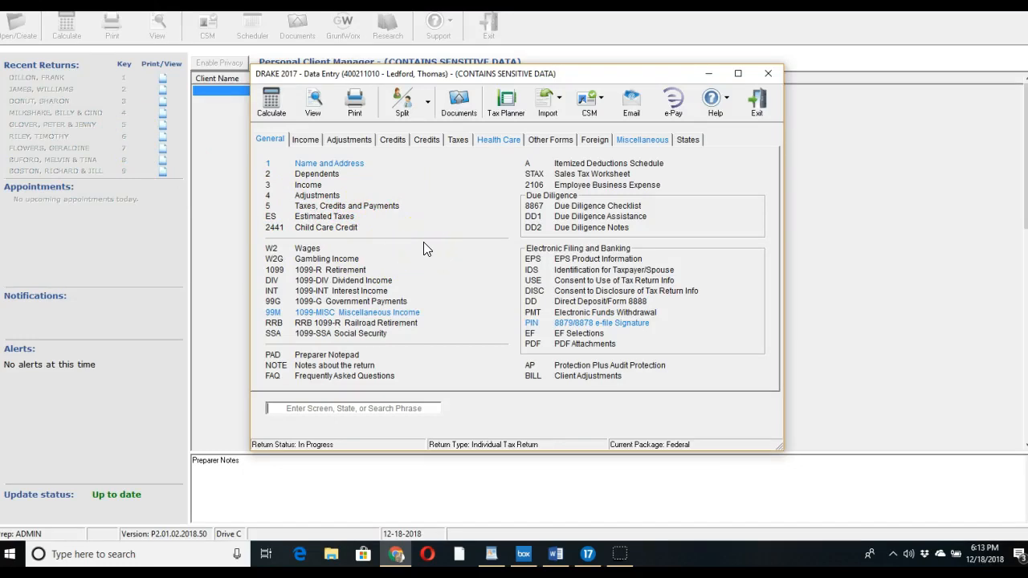
{"action": "left_click", "coordinate": [421, 233]}
{"action": "left_click", "coordinate": [458, 217]}
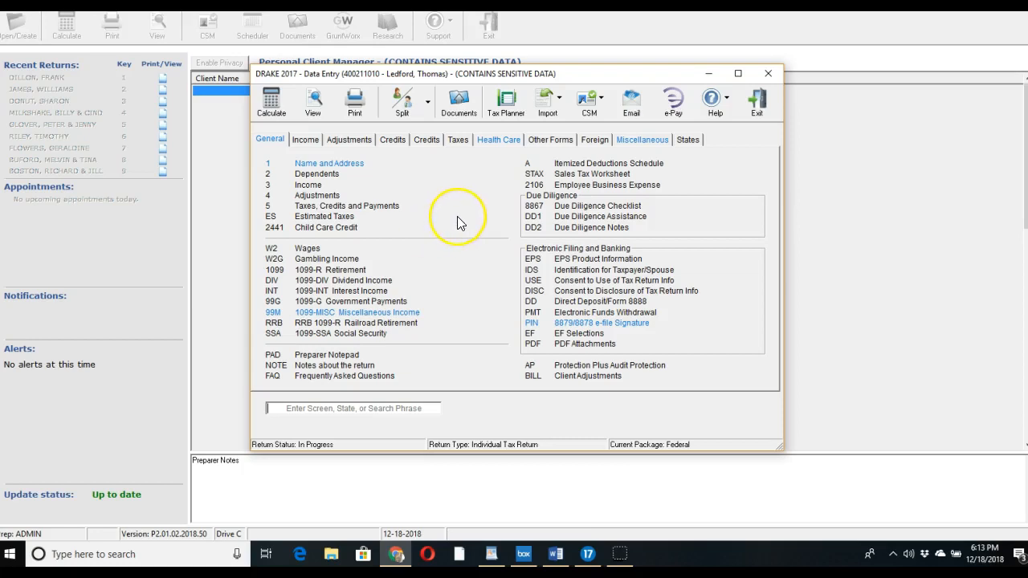